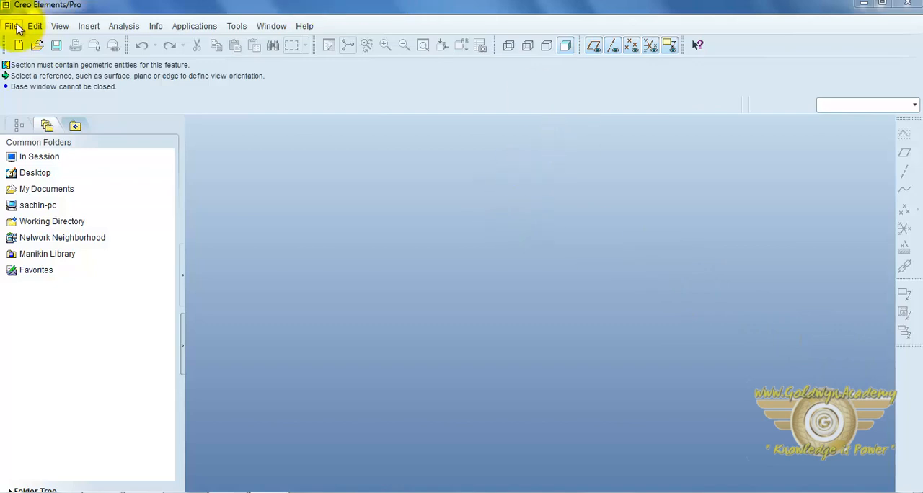
# Create the solid part prt0075 from the mmns_part_solid template instead of the default, with associated drawings copied
pyautogui.click(18, 45)
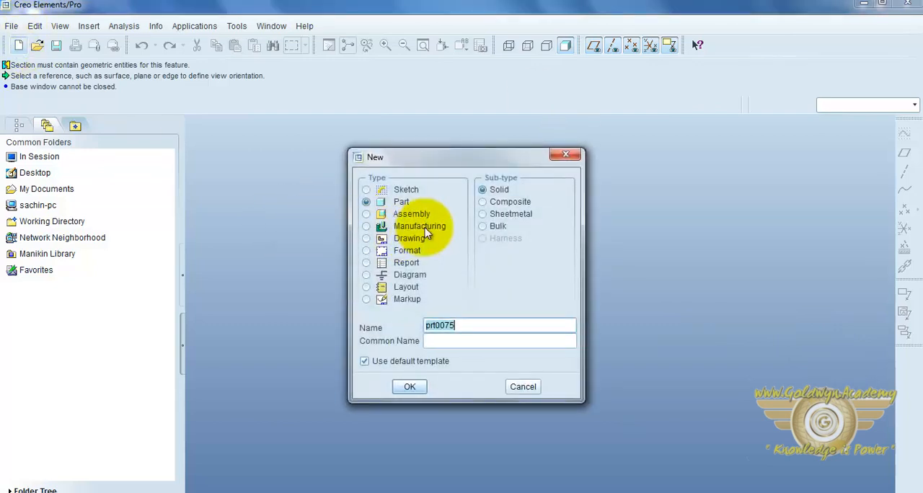
pyautogui.click(364, 362)
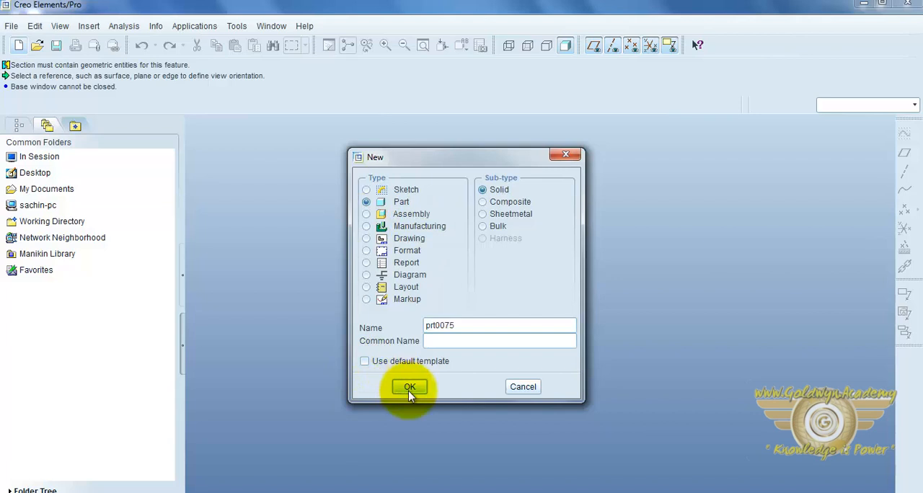
pyautogui.click(408, 386)
pyautogui.click(413, 193)
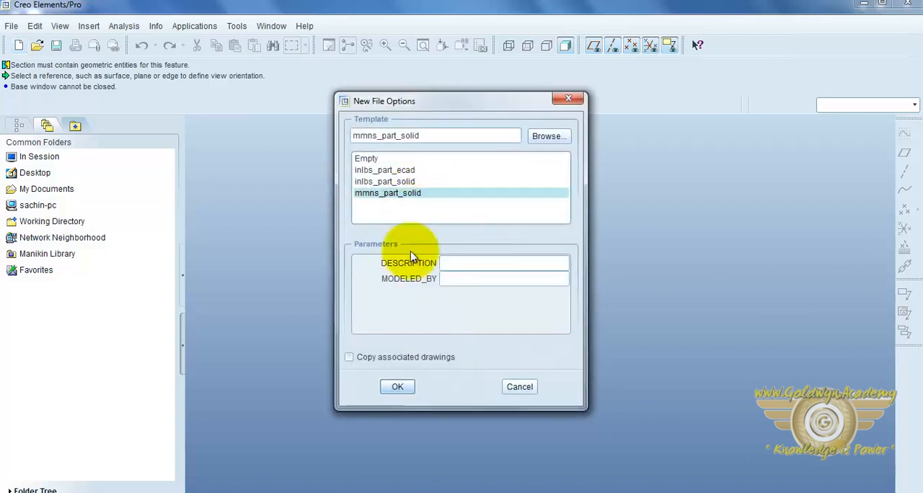
pyautogui.click(351, 357)
pyautogui.click(398, 388)
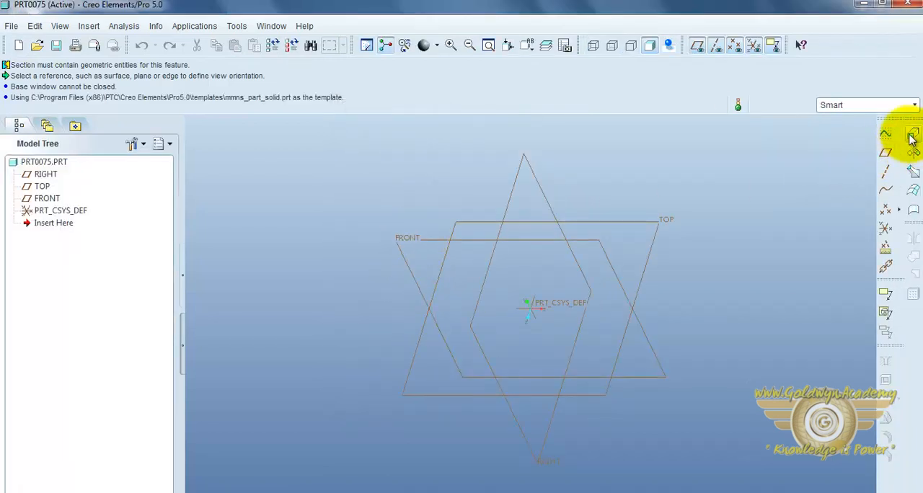
# Start an Extrude feature and define its internal sketch on the FRONT plane
pyautogui.click(913, 137)
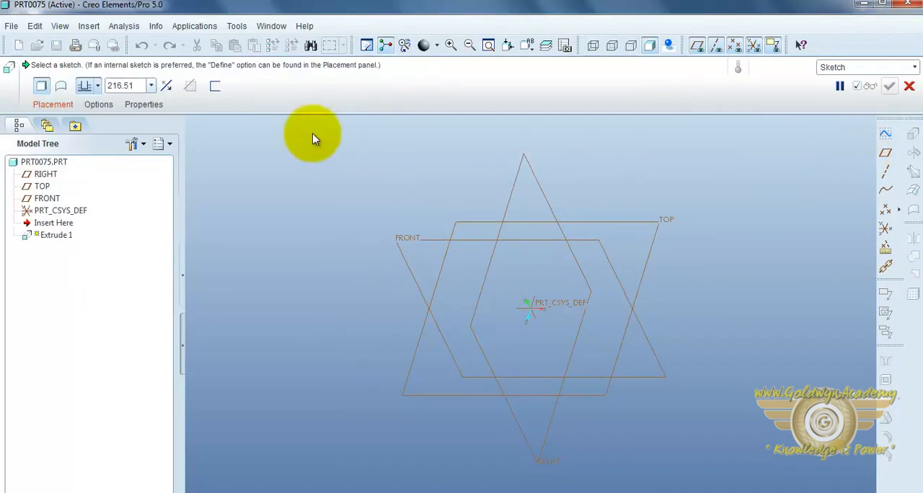
pyautogui.click(61, 108)
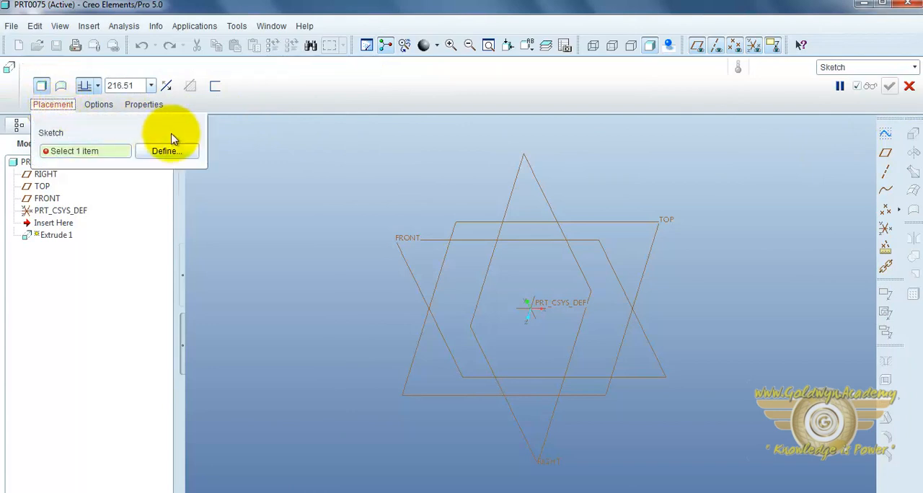
pyautogui.click(163, 150)
pyautogui.click(406, 241)
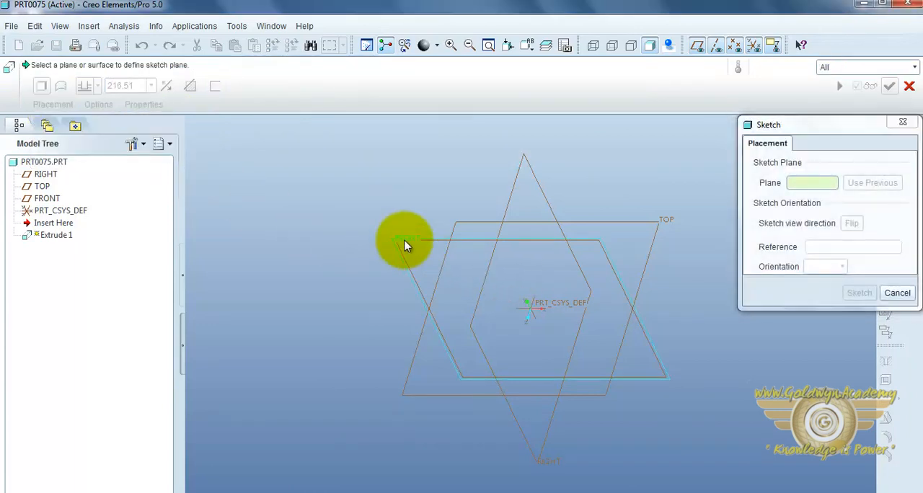
pyautogui.click(855, 294)
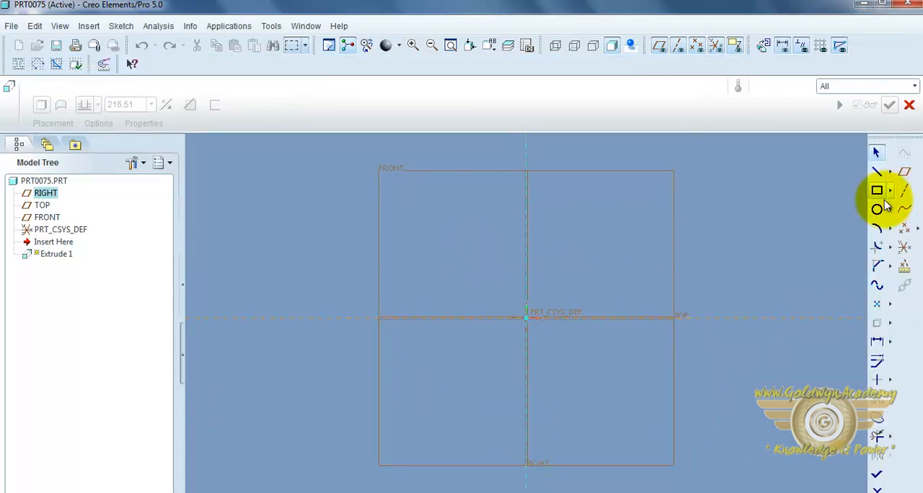
# Sketch an open U-shaped line chain with a base about 418 mm long on the horizontal reference and two equal short vertical sides
pyautogui.click(877, 171)
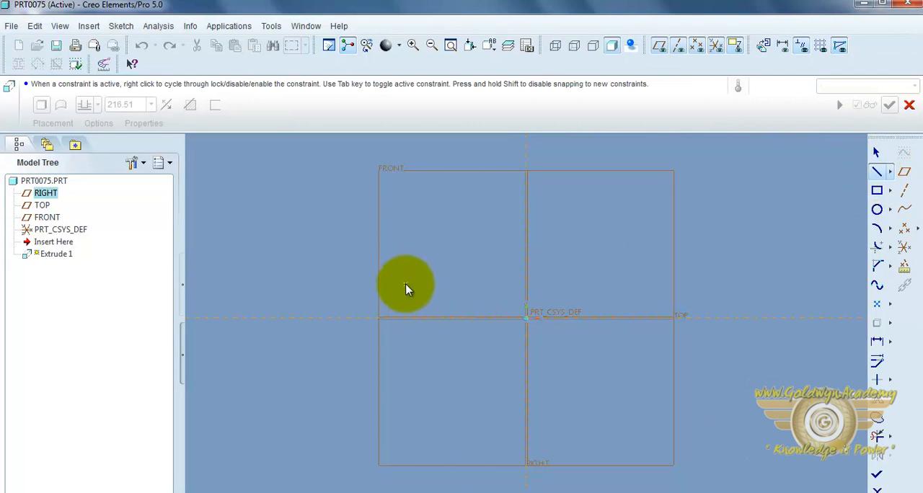
pyautogui.click(405, 285)
pyautogui.click(406, 317)
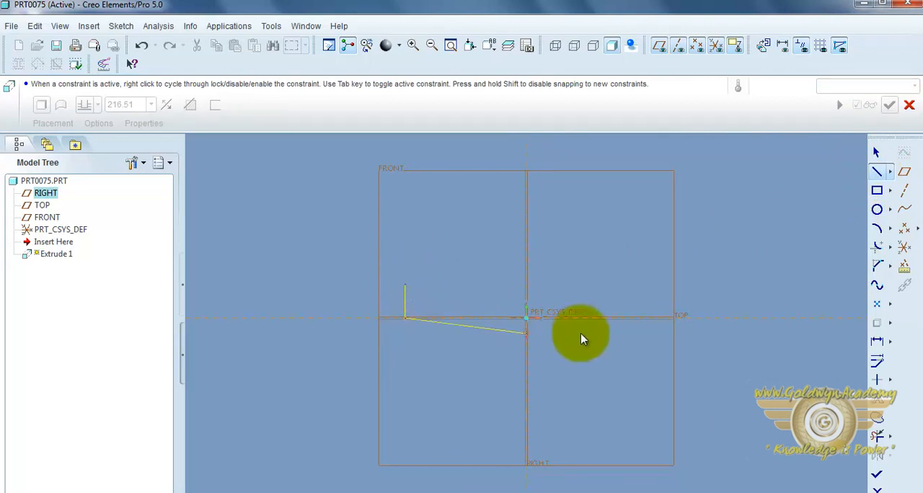
pyautogui.click(648, 317)
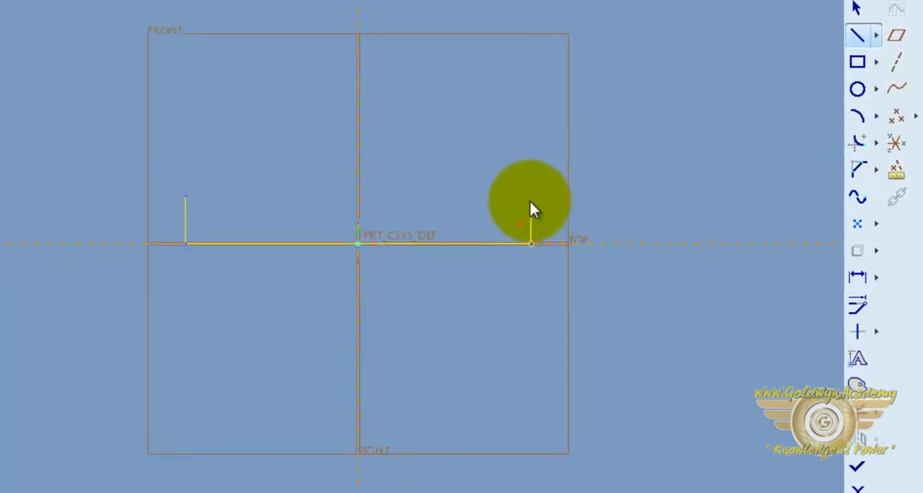
pyautogui.click(526, 198)
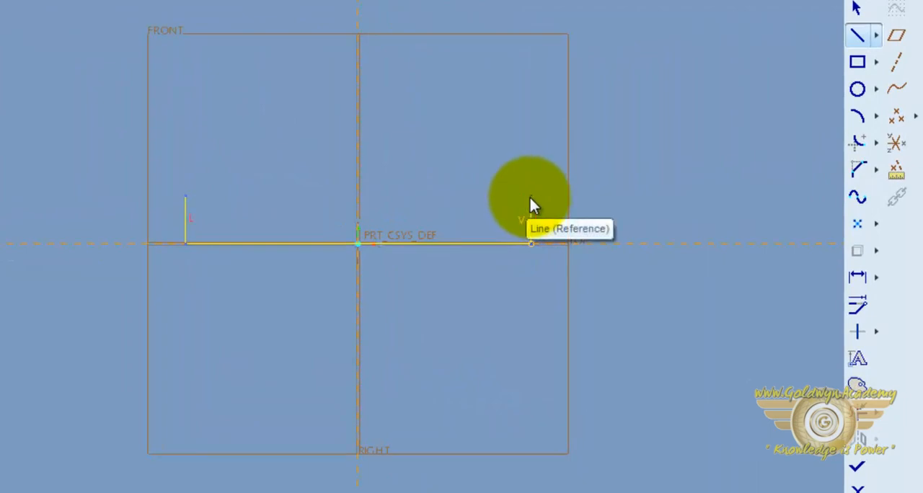
pyautogui.middleClick(550, 188)
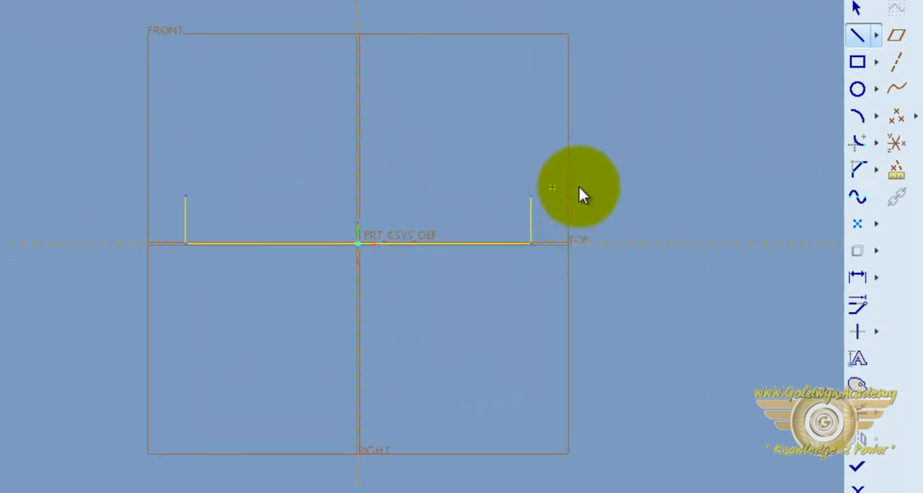
pyautogui.middleClick(684, 185)
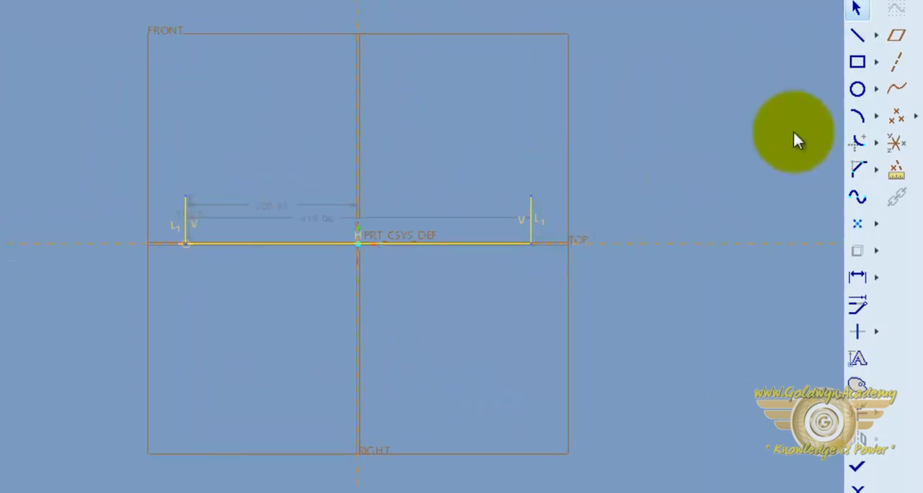
# Close the profile with a wavy spline through three intermediate points between the upper ends of the vertical sides, and finish the sketch
pyautogui.click(857, 196)
pyautogui.click(185, 197)
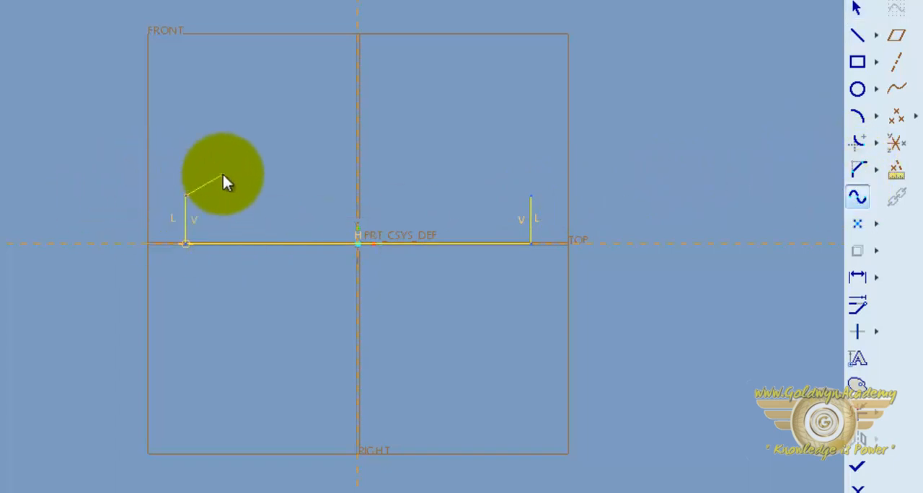
pyautogui.click(295, 196)
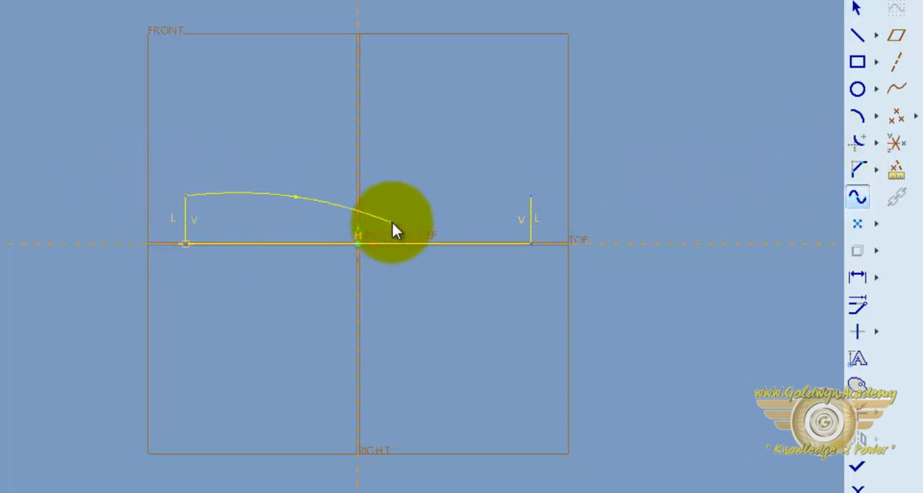
pyautogui.click(391, 222)
pyautogui.click(466, 187)
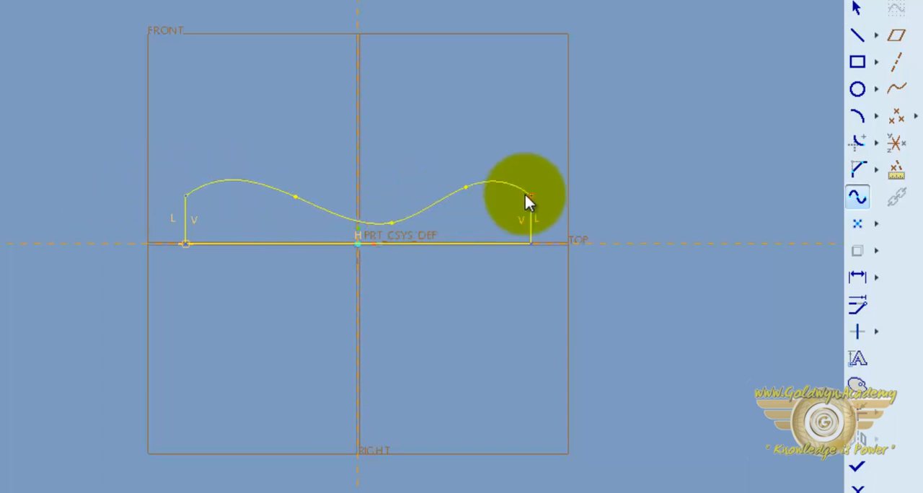
pyautogui.click(531, 196)
pyautogui.middleClick(677, 165)
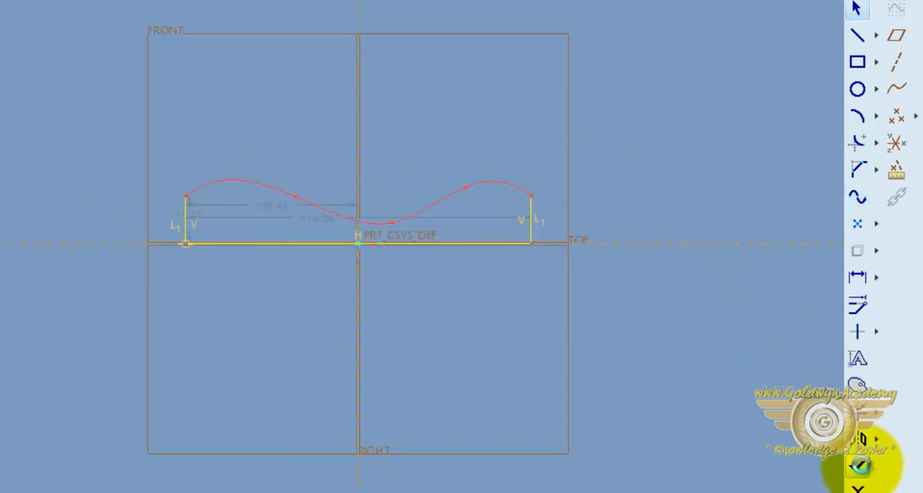
pyautogui.click(857, 467)
# Extend the extrusion depth of the wavy profile beyond its default and complete the solid
pyautogui.moveTo(672, 229); pyautogui.dragTo(440, 250, button='middle')
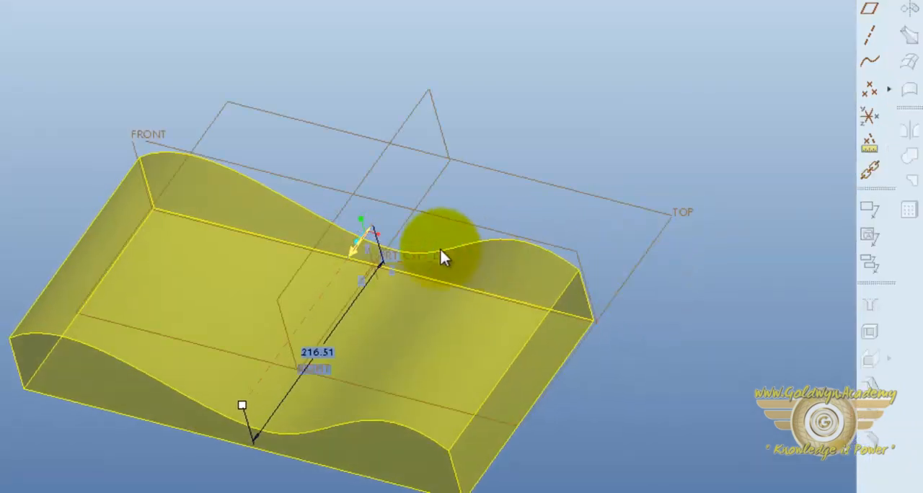
pyautogui.moveTo(246, 404); pyautogui.dragTo(217, 443)
pyautogui.middleClick(533, 132)
# Create a datum plane parallel to the TOP plane, offset beyond the solid's wavy face
pyautogui.moveTo(533, 132); pyautogui.dragTo(789, 53, button='middle')
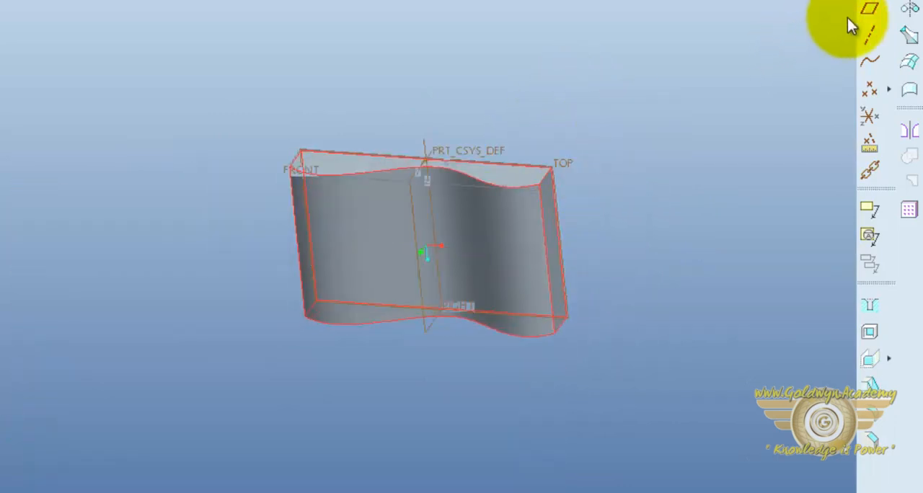
pyautogui.click(868, 10)
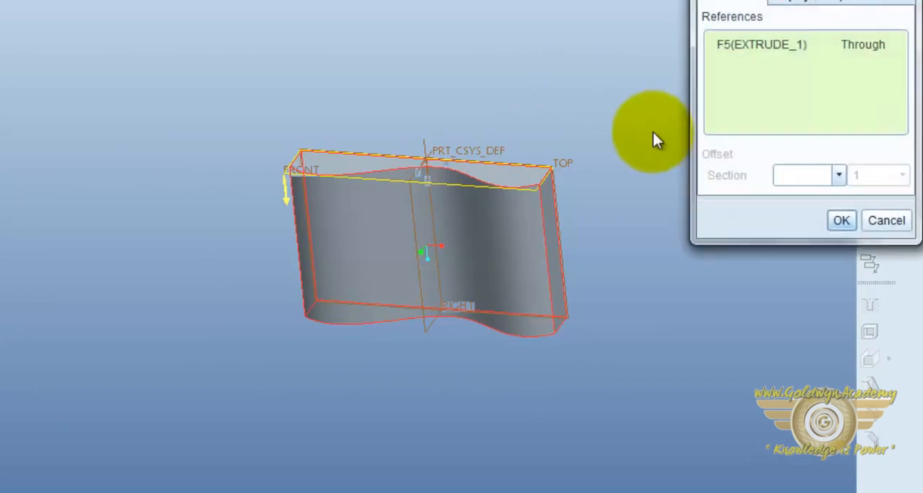
pyautogui.click(566, 167)
pyautogui.moveTo(433, 238); pyautogui.dragTo(431, 312)
pyautogui.middleClick(729, 281)
pyautogui.moveTo(728, 280); pyautogui.dragTo(624, 290, button='middle')
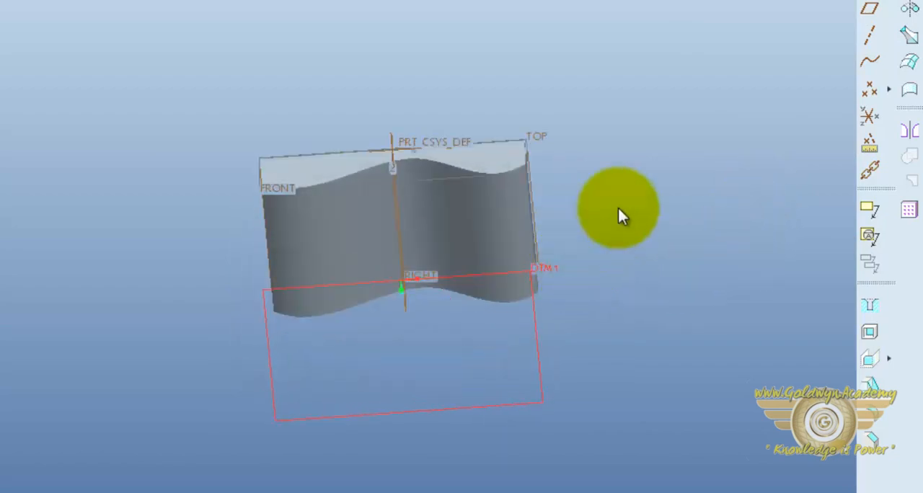
# Sketch the text "proe" on the offset datum plane DTM1, oriented by the RIGHT plane, with a vertical height line about 115 mm long
pyautogui.click(871, 6)
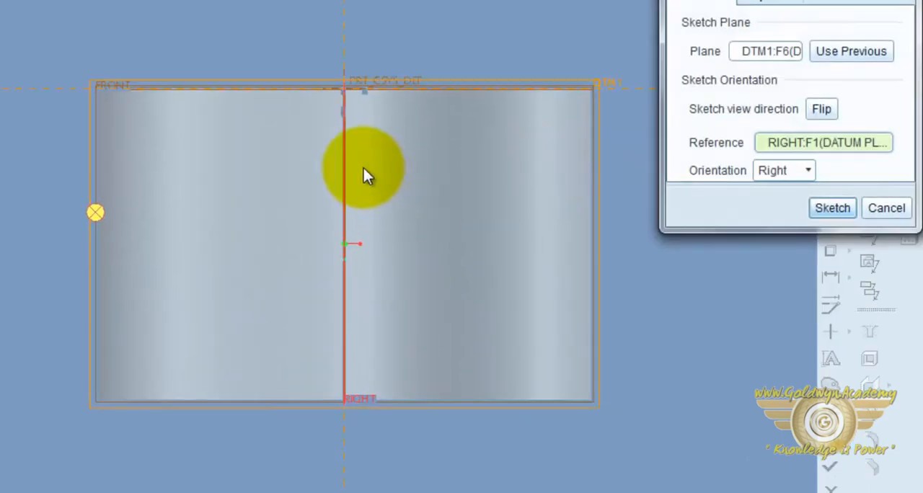
pyautogui.click(824, 211)
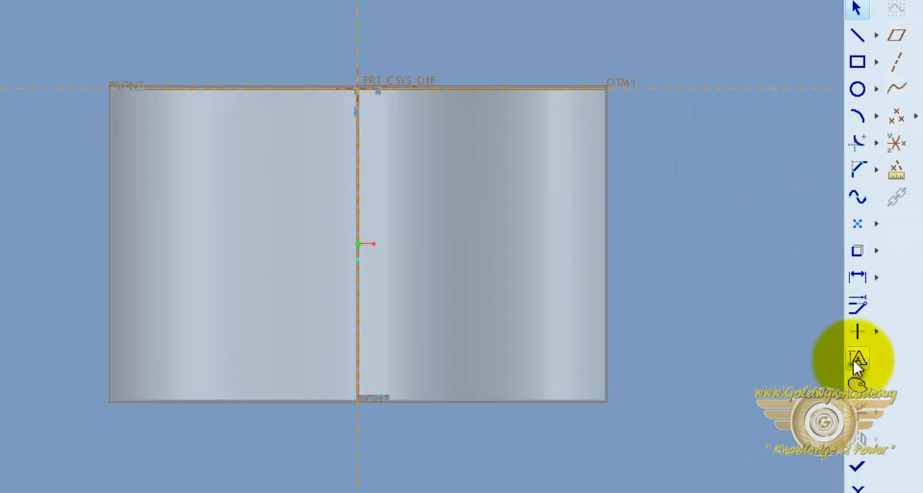
pyautogui.click(855, 360)
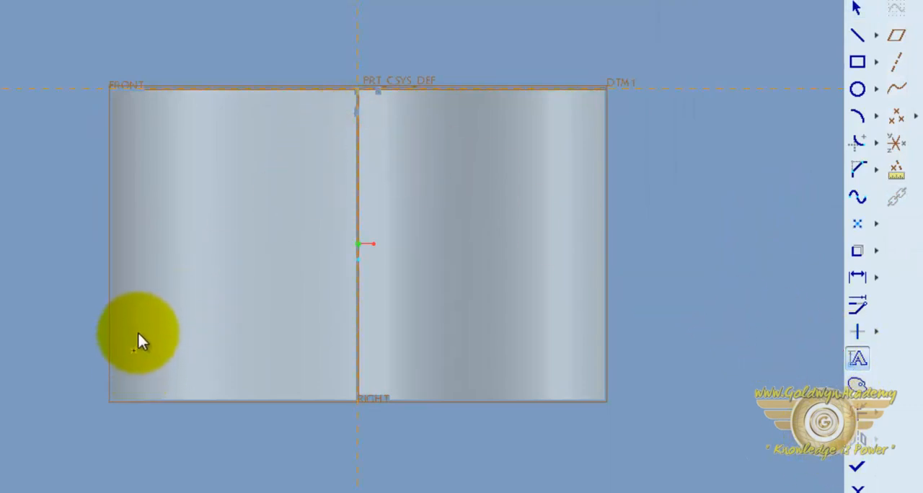
pyautogui.click(137, 309)
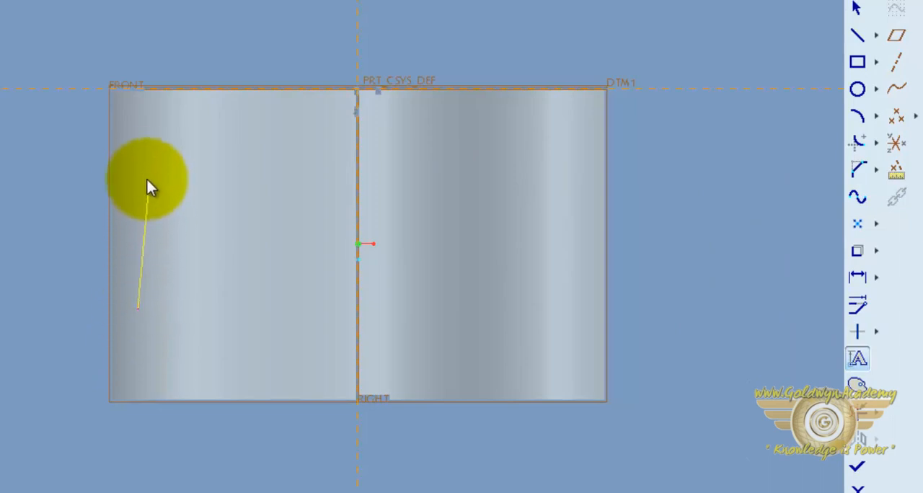
pyautogui.click(139, 173)
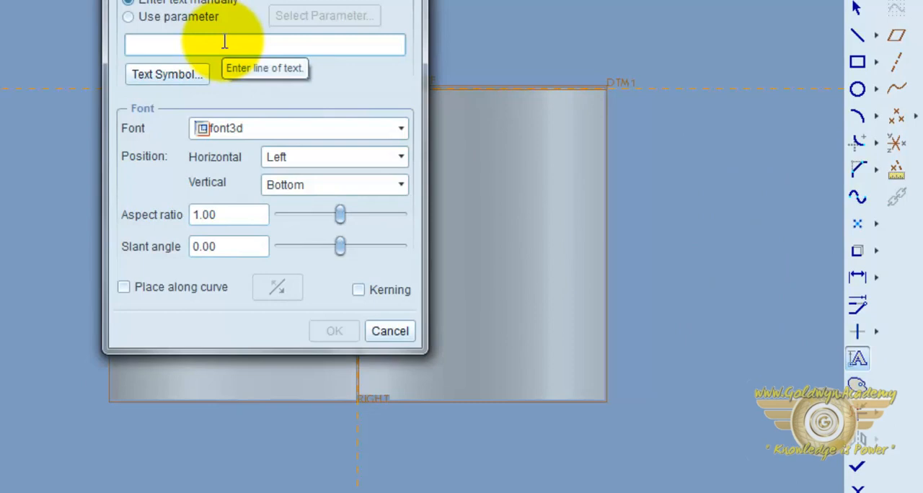
pyautogui.write('proe')
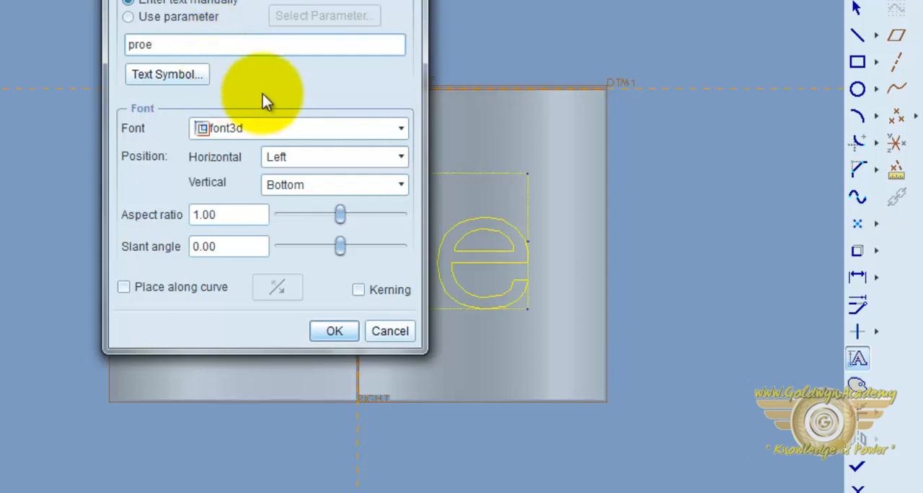
pyautogui.moveTo(212, 0); pyautogui.dragTo(0, 14)
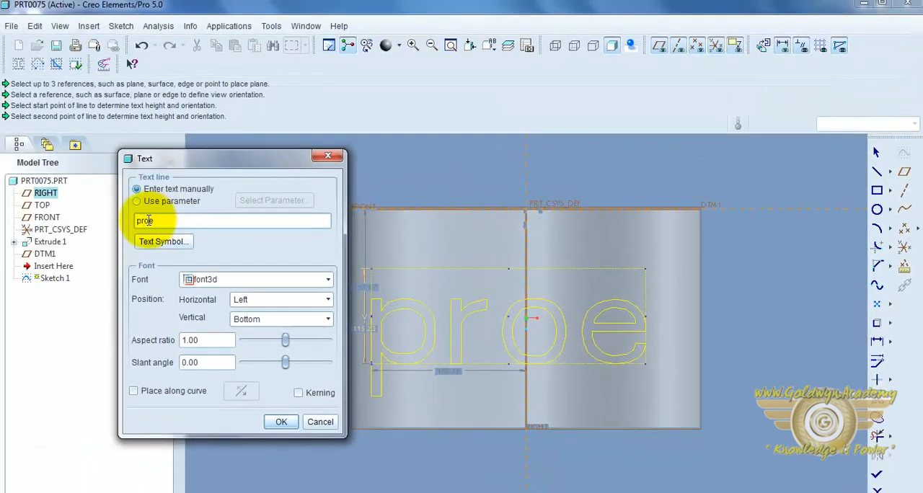
# Try extra spacing between the "o" and "e" of the sketch text, and remove it again
pyautogui.click(148, 220)
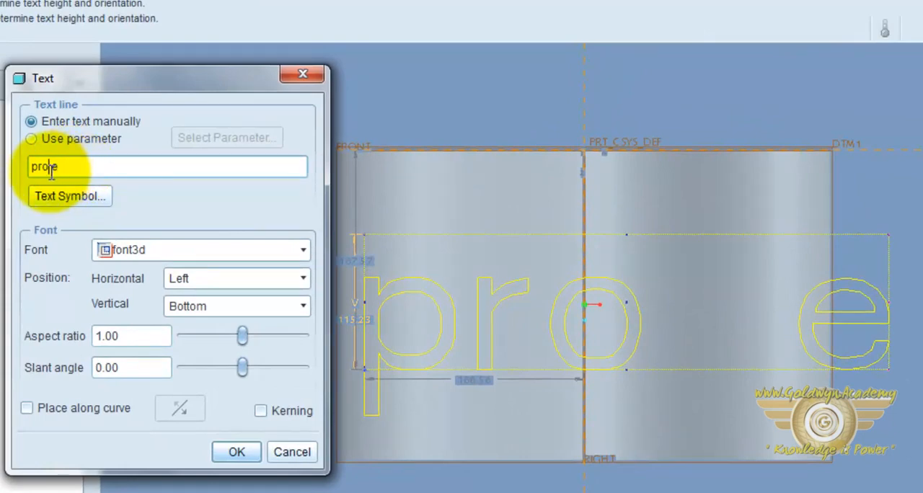
pyautogui.press('BackSpace')
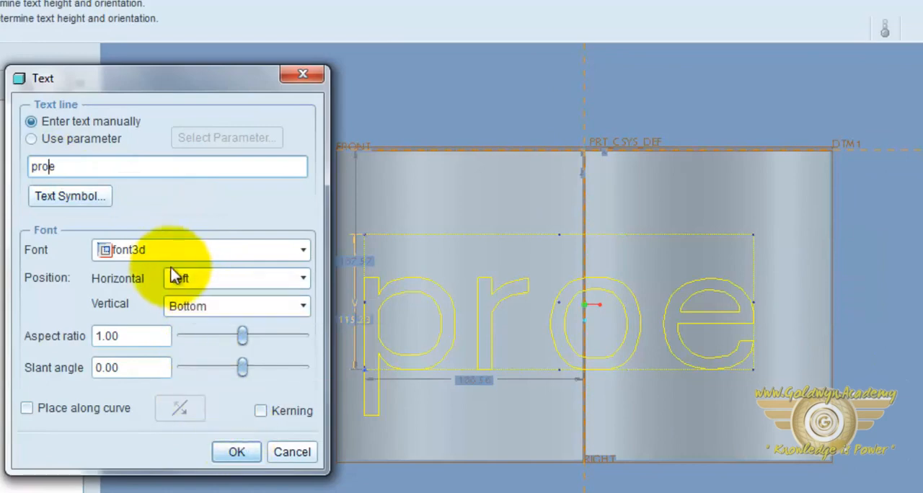
# Try the Center and Right horizontal positions for the text, and return it to Left
pyautogui.click(250, 282)
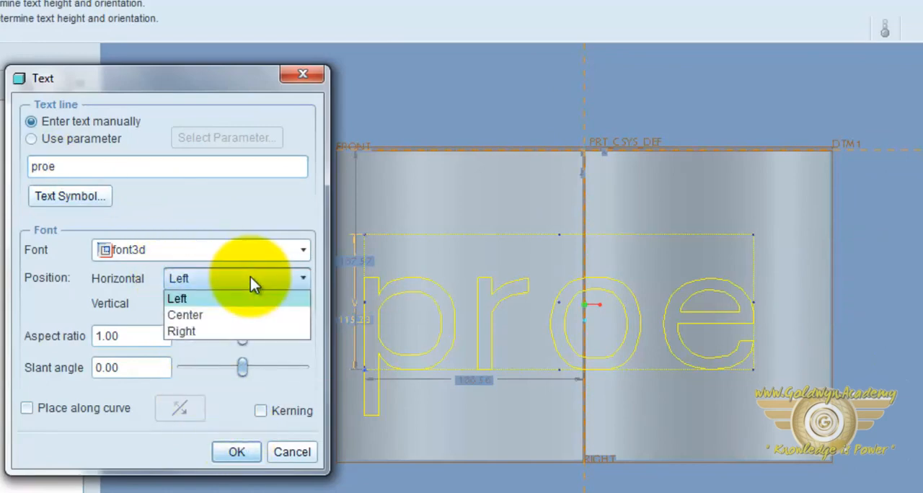
pyautogui.click(243, 314)
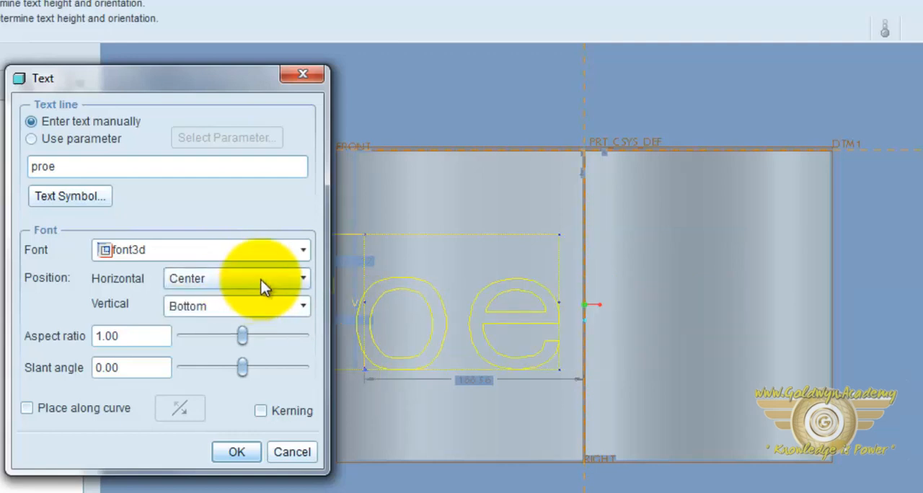
pyautogui.click(263, 287)
pyautogui.click(259, 332)
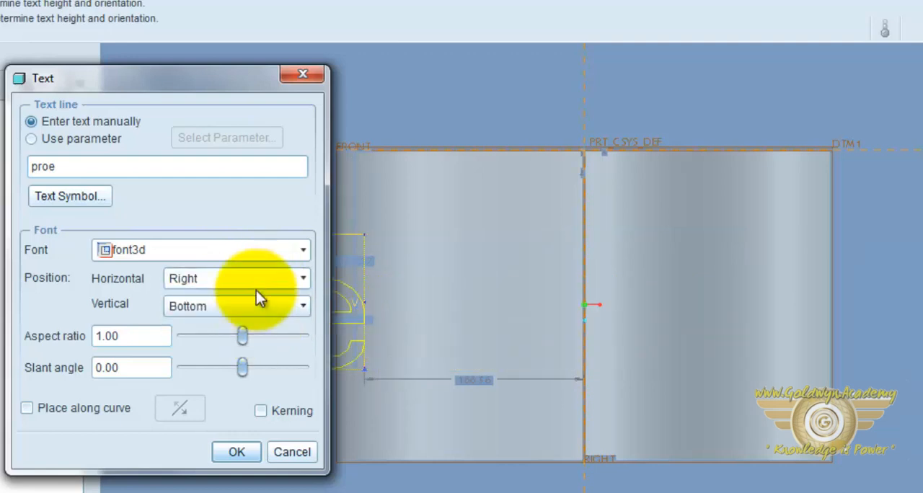
pyautogui.click(267, 284)
pyautogui.click(264, 293)
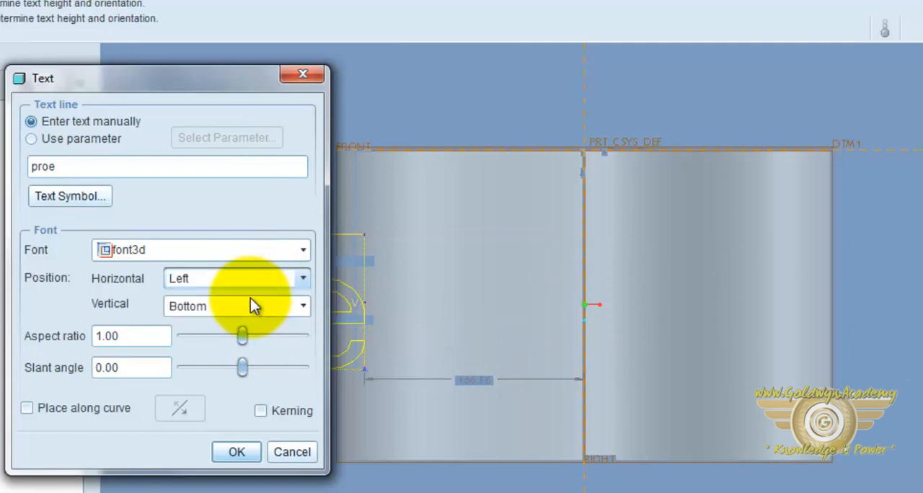
# Try the Middle and Top vertical positions for the text, and return it to Bottom
pyautogui.click(282, 310)
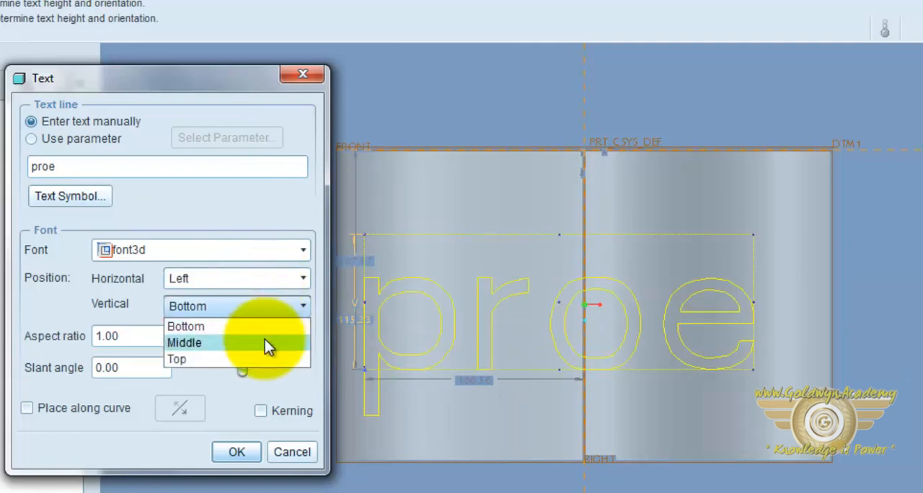
pyautogui.click(264, 339)
pyautogui.click(300, 306)
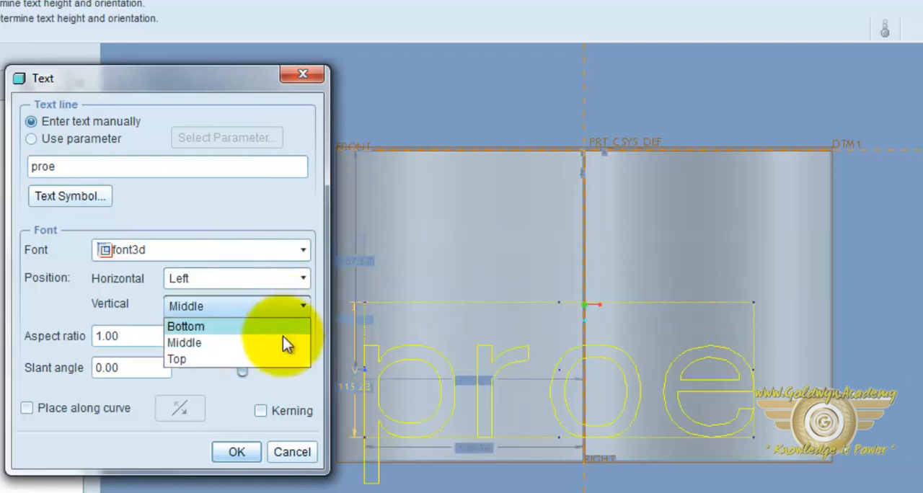
pyautogui.click(268, 358)
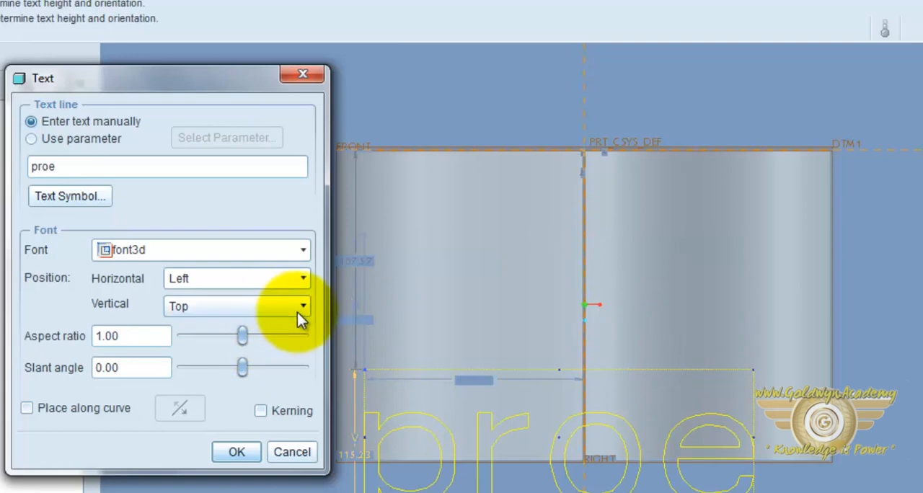
pyautogui.click(299, 309)
pyautogui.click(261, 329)
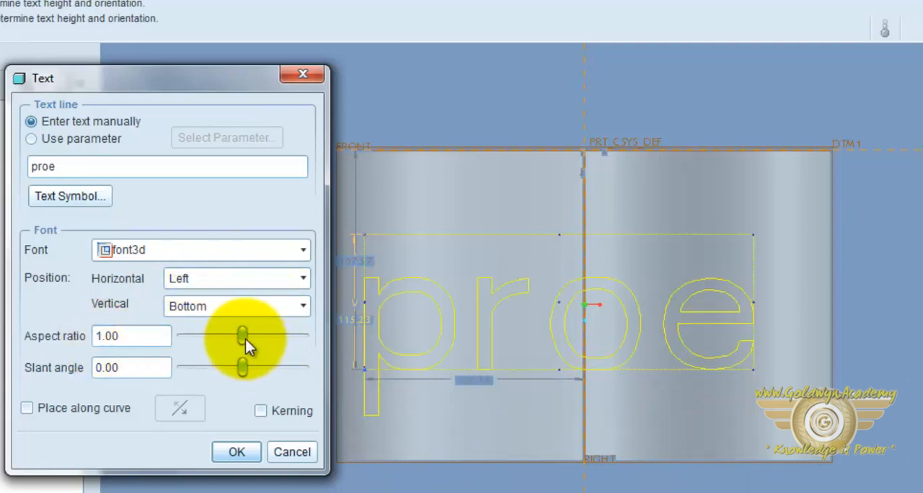
# Set the text's aspect ratio to 1.12 and its slant angle to 12, and finish the text sketch
pyautogui.moveTo(246, 337)
pyautogui.mouseDown()
pyautogui.moveTo(290, 340)
pyautogui.moveTo(245, 337)
pyautogui.mouseUp()
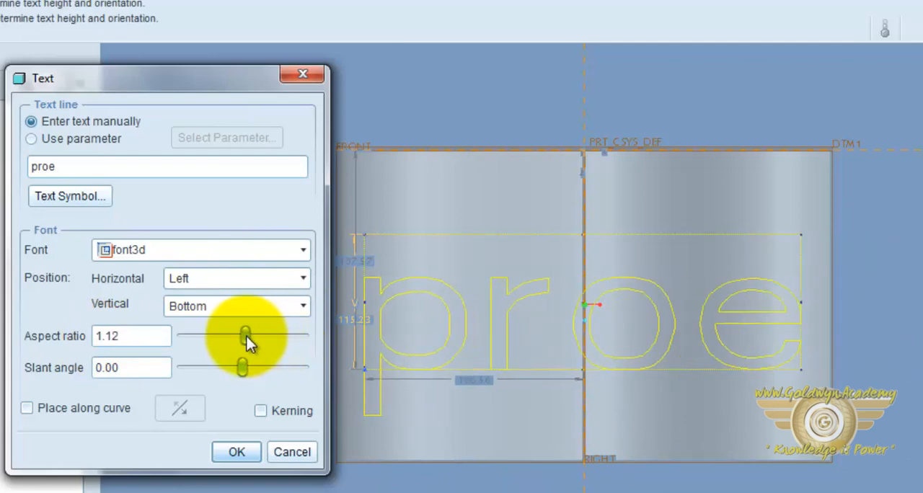
pyautogui.moveTo(242, 367); pyautogui.dragTo(256, 370)
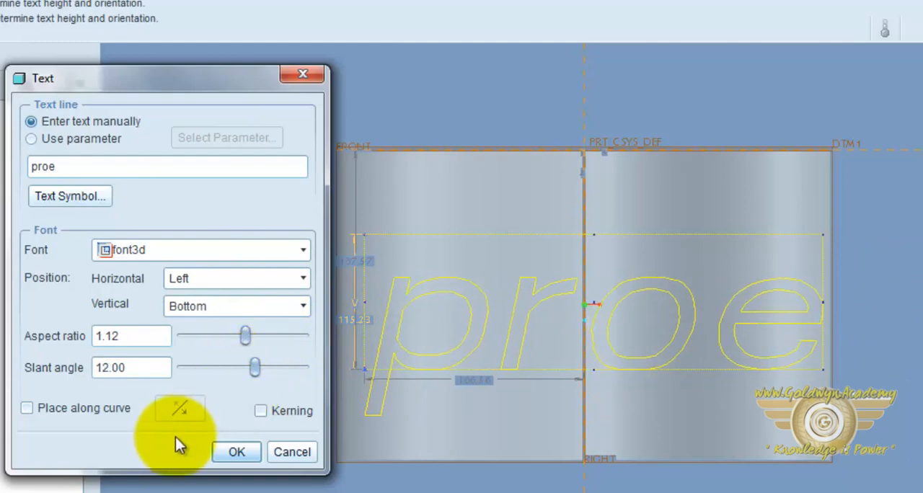
pyautogui.click(235, 451)
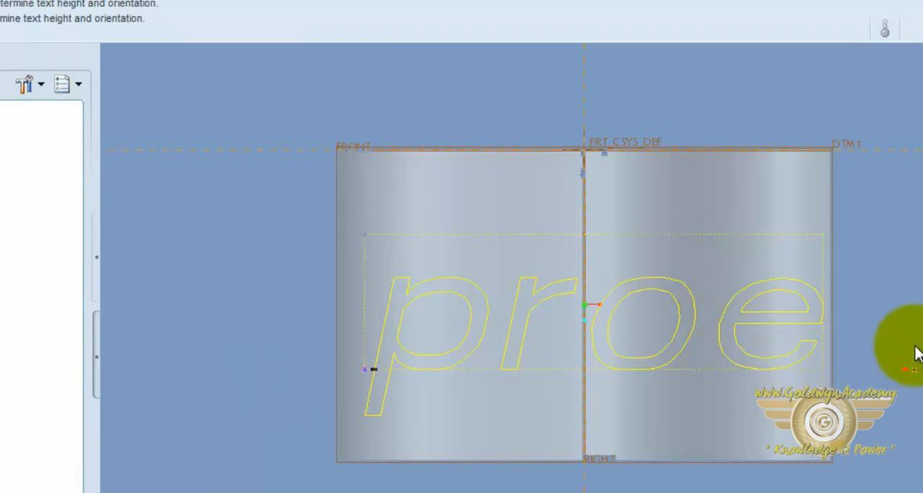
pyautogui.click(912, 333)
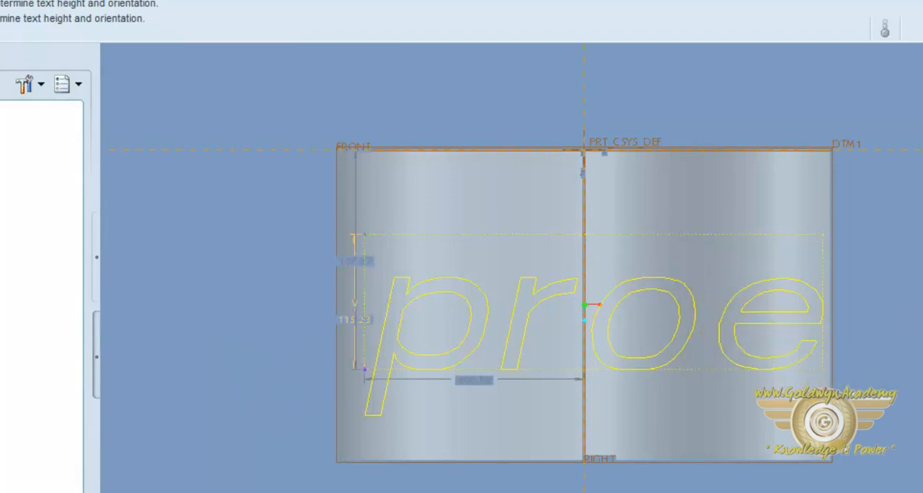
pyautogui.click(922, 404)
pyautogui.moveTo(922, 403)
pyautogui.mouseDown(button='middle')
pyautogui.moveTo(896, 435)
pyautogui.moveTo(914, 457)
pyautogui.moveTo(901, 447)
pyautogui.moveTo(922, 379)
pyautogui.moveTo(907, 412)
pyautogui.moveTo(878, 425)
pyautogui.mouseUp(button='middle')
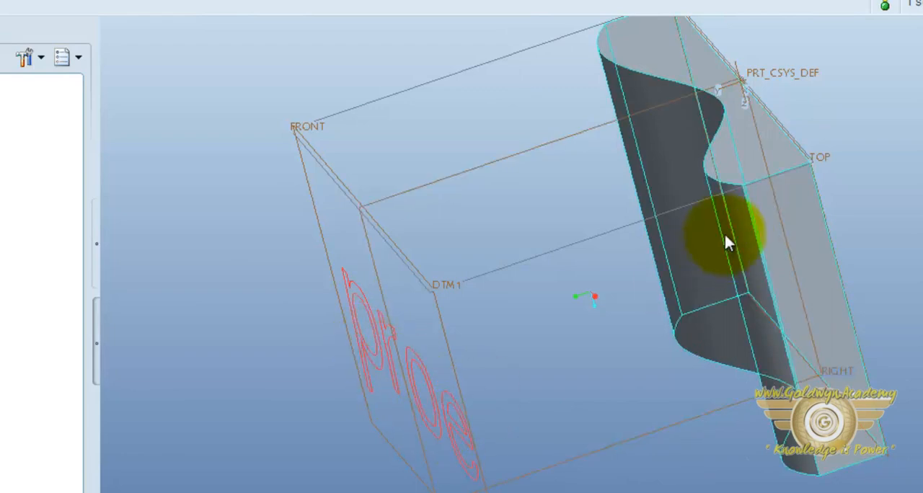
# Project the "proe" sketch onto the solid's wavy face along the direction normal to datum plane DTM1
pyautogui.moveTo(723, 268); pyautogui.dragTo(789, 247, button='middle')
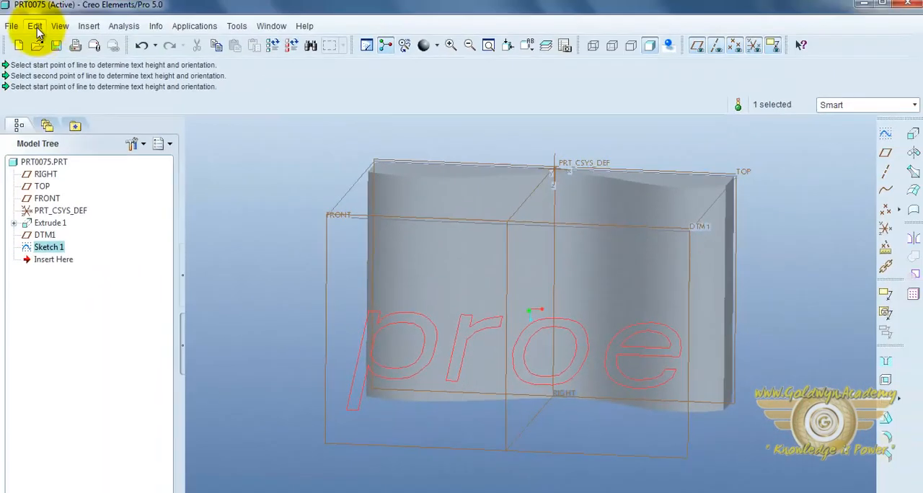
pyautogui.click(36, 24)
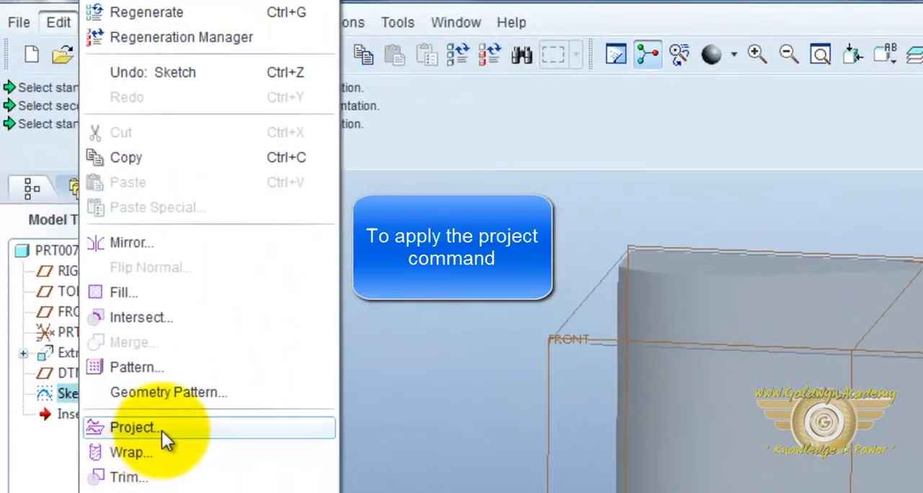
pyautogui.click(161, 431)
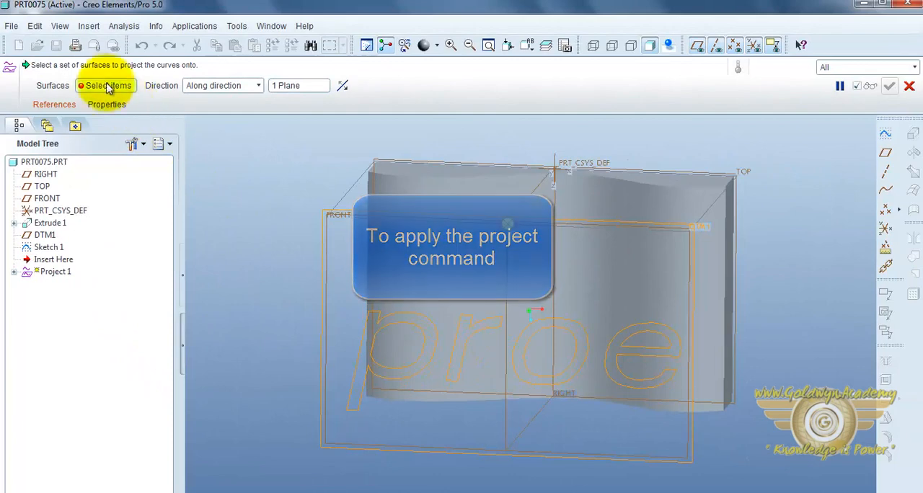
pyautogui.click(56, 106)
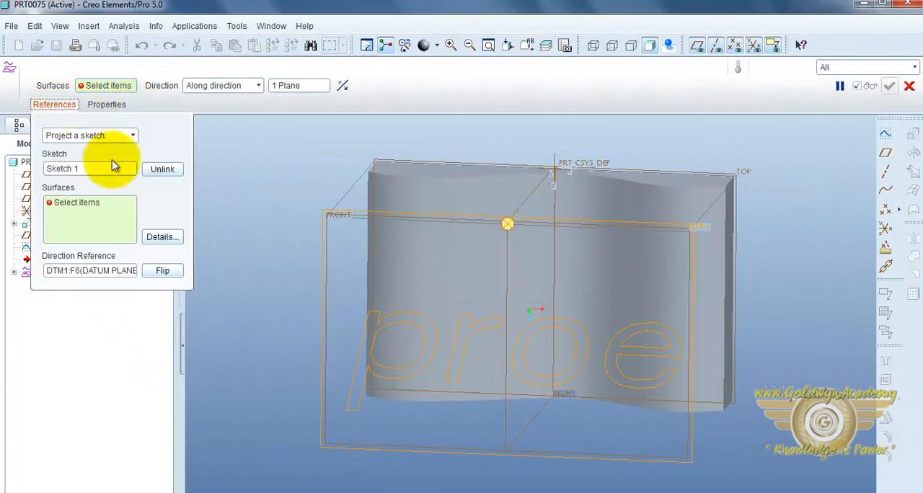
pyautogui.click(423, 194)
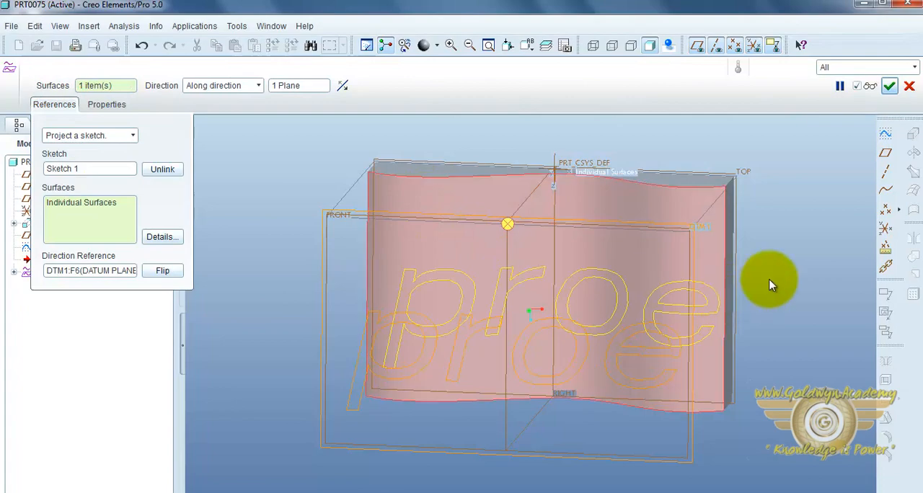
pyautogui.moveTo(769, 282)
pyautogui.mouseDown(button='middle')
pyautogui.moveTo(767, 316)
pyautogui.moveTo(768, 272)
pyautogui.moveTo(763, 287)
pyautogui.mouseUp(button='middle')
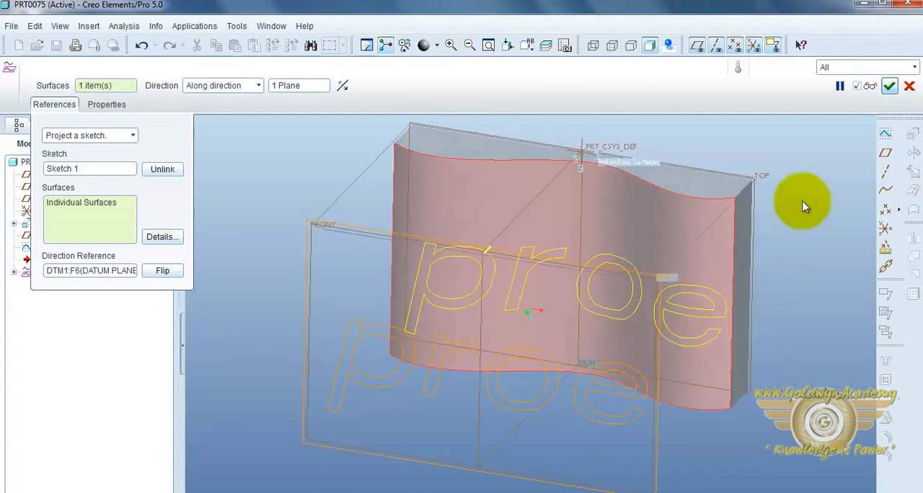
pyautogui.click(890, 85)
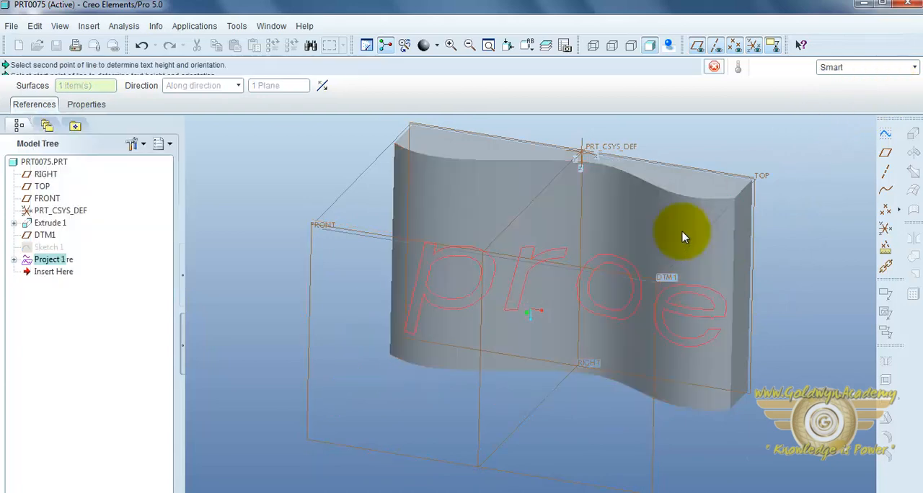
pyautogui.moveTo(672, 281); pyautogui.dragTo(700, 267, button='middle')
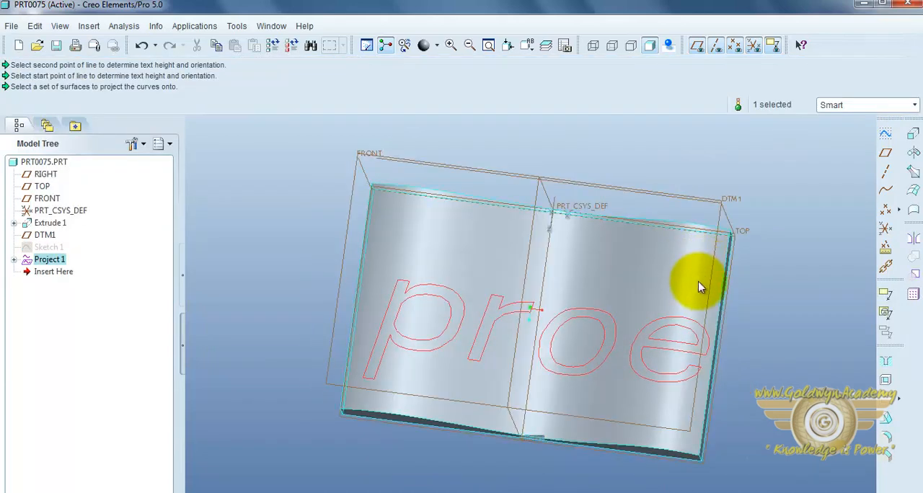
pyautogui.moveTo(707, 303); pyautogui.dragTo(708, 317, button='middle')
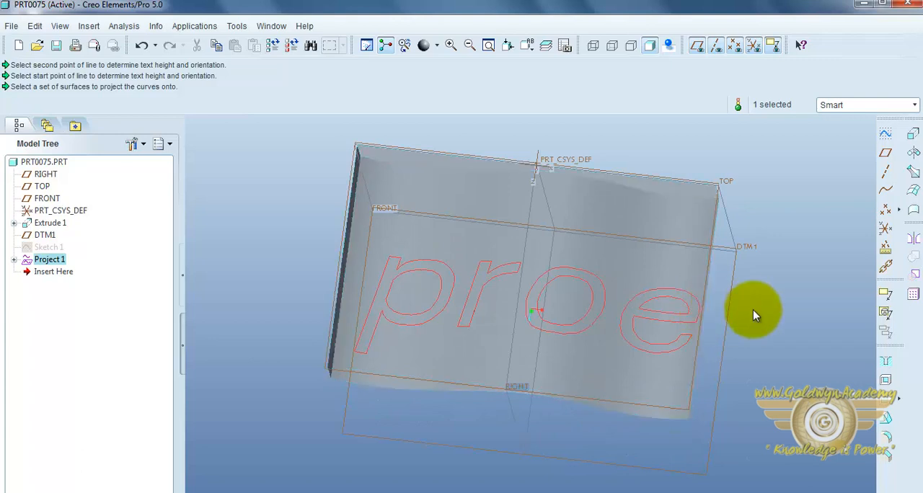
pyautogui.moveTo(753, 308); pyautogui.dragTo(746, 279, button='middle')
pyautogui.scroll(2, 742, 278)
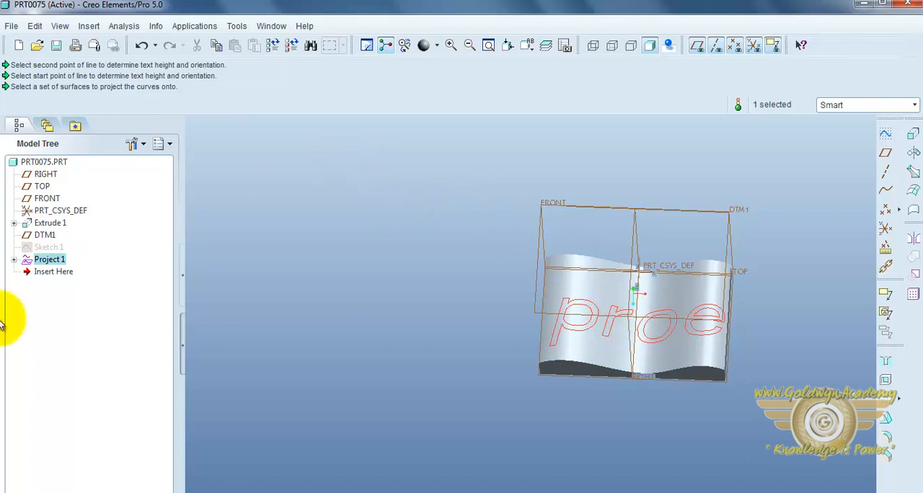
# Delete the wavy extrusion together with its projected text curve, and delete the leftover text sketch
pyautogui.click(39, 223)
pyautogui.rightClick(34, 225)
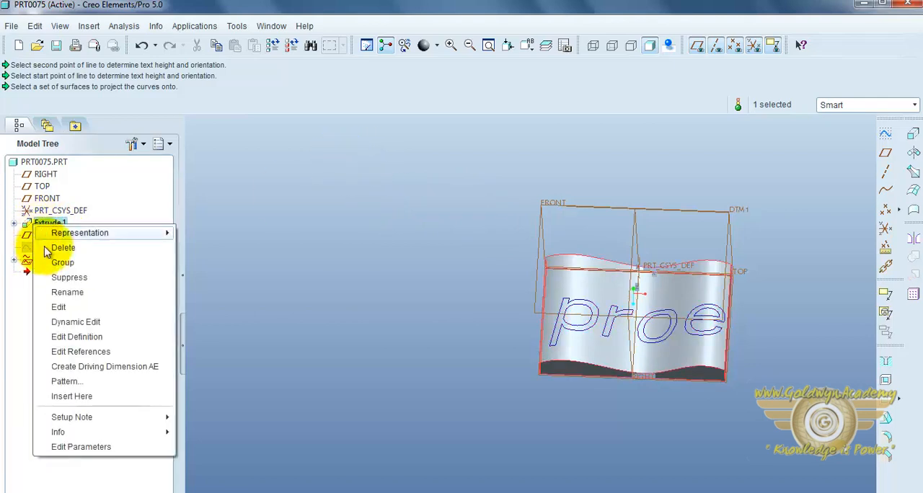
pyautogui.click(63, 247)
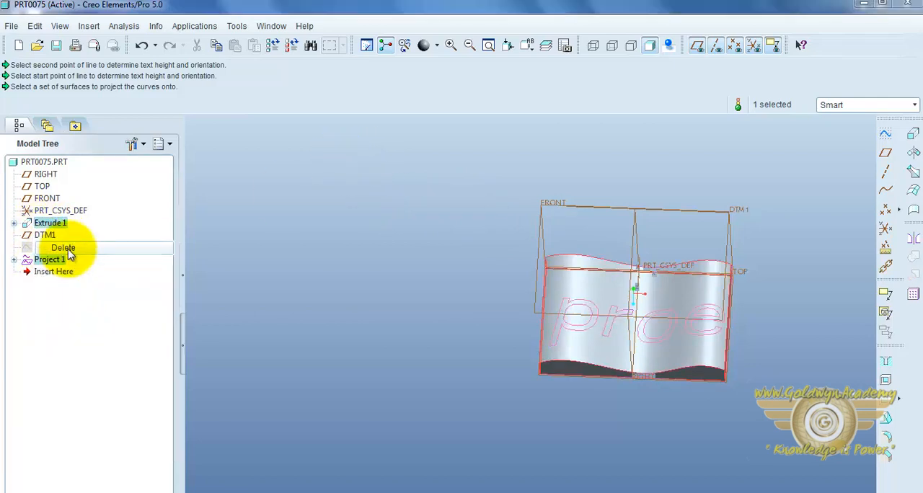
pyautogui.click(399, 283)
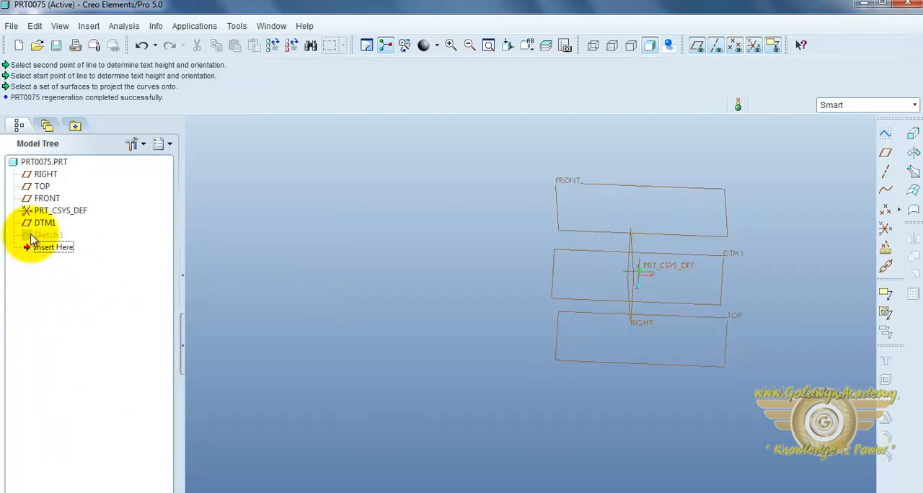
pyautogui.rightClick(32, 237)
pyautogui.click(59, 258)
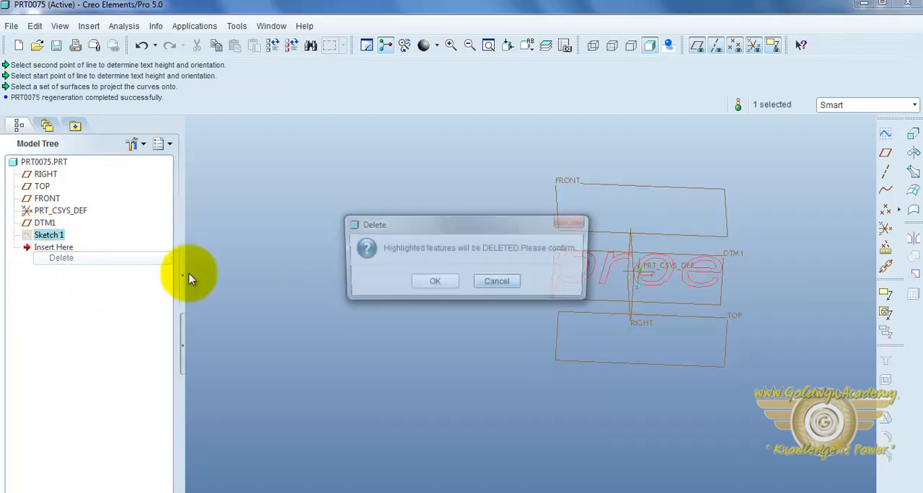
pyautogui.click(431, 282)
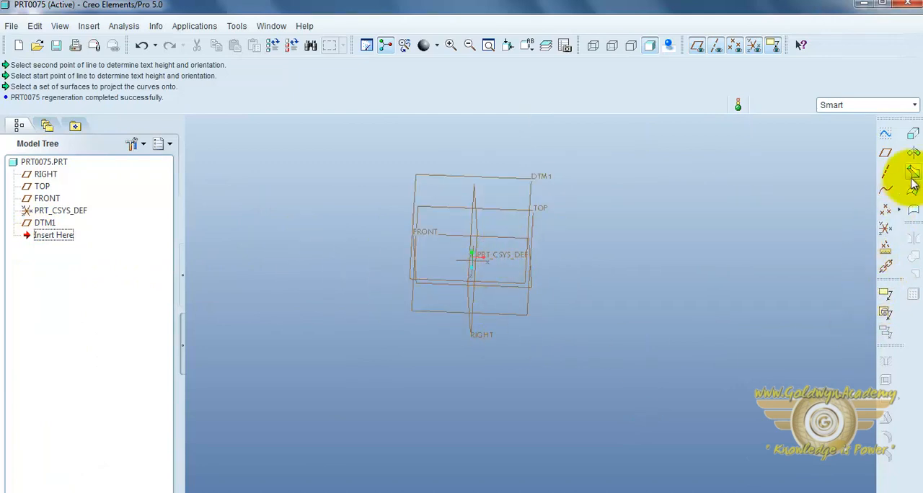
# Start a 360° Revolve feature with an internal sketch on the FRONT plane
pyautogui.click(914, 154)
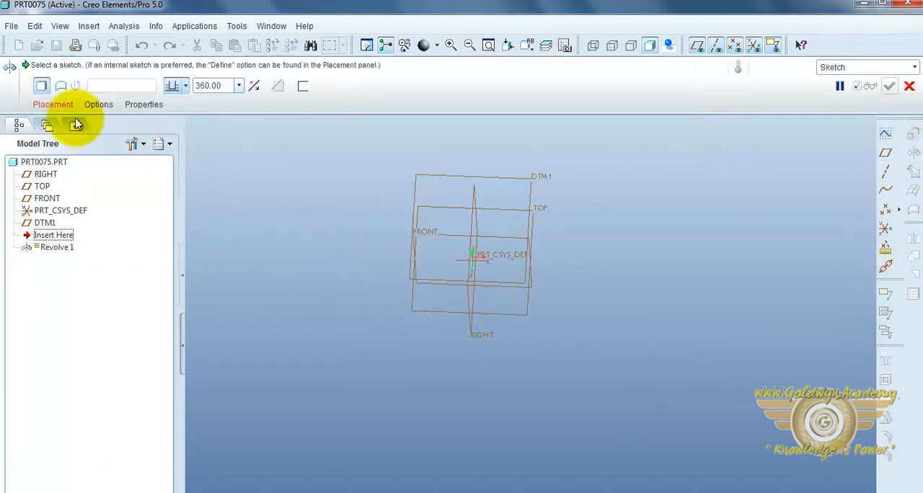
pyautogui.click(52, 105)
pyautogui.click(144, 148)
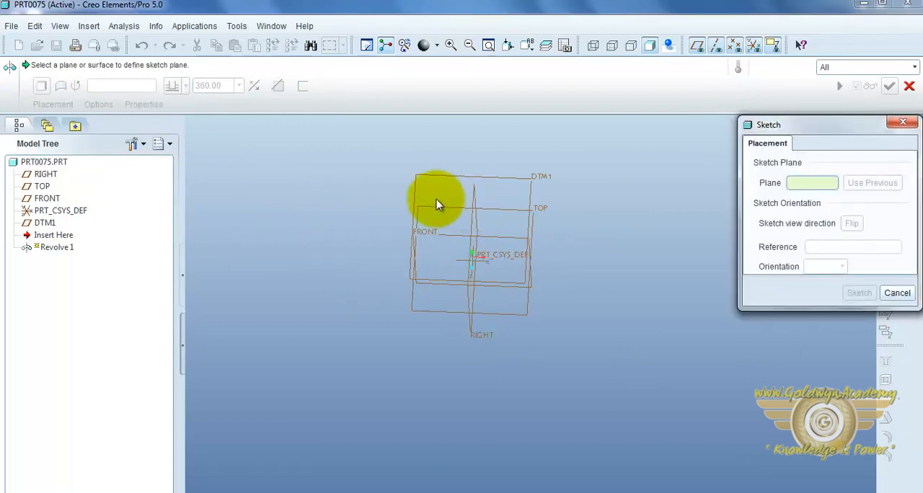
pyautogui.click(437, 240)
pyautogui.click(858, 293)
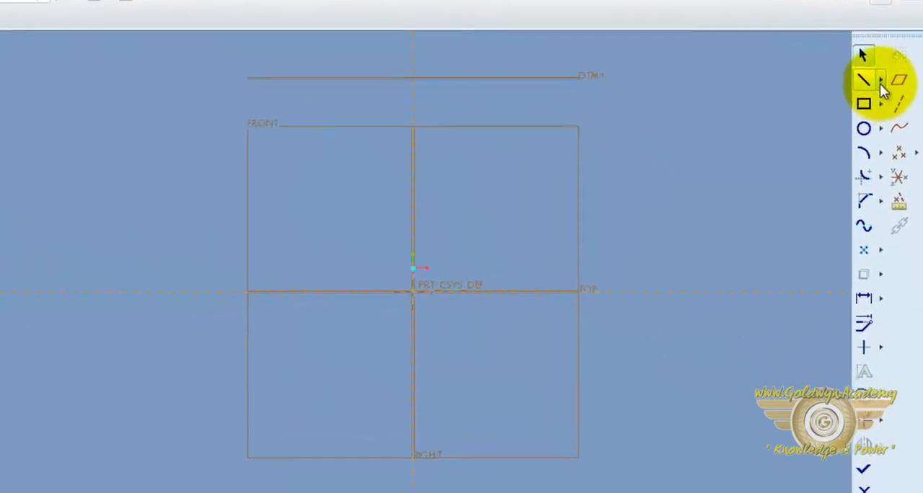
# Draw a vertical centerline through the origin as the axis of revolution
pyautogui.click(881, 86)
pyautogui.click(831, 83)
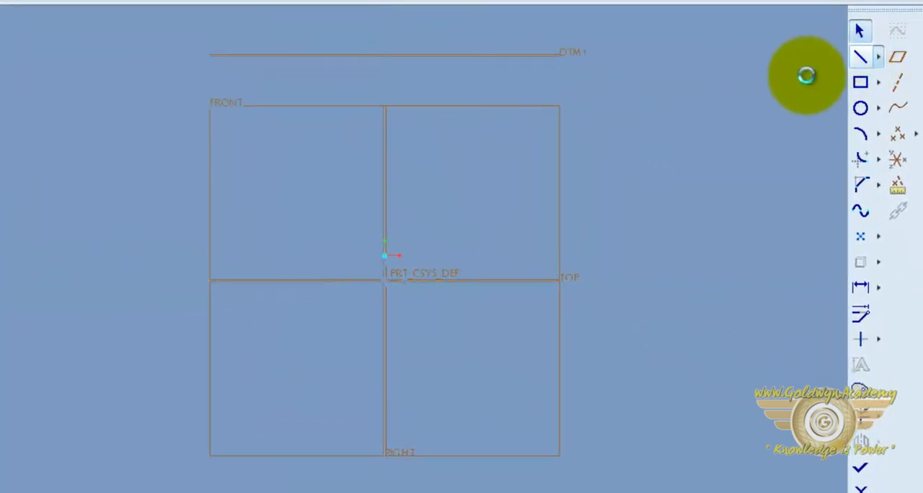
pyautogui.click(386, 281)
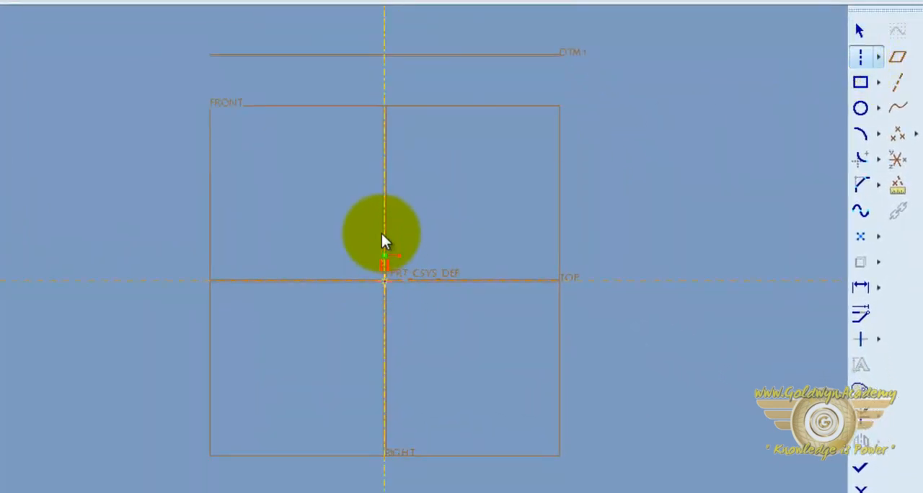
pyautogui.click(382, 234)
pyautogui.middleClick(446, 218)
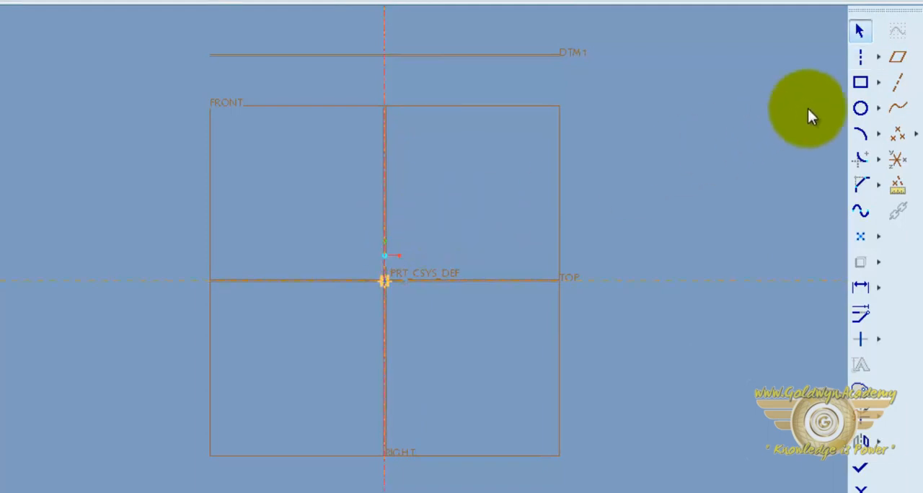
# Draw a closed half-bottle profile with the Line tool: narrow neck, sloped shoulder, straight body, with its base on TOP and its inner edge on the centerline
pyautogui.click(877, 59)
pyautogui.click(750, 62)
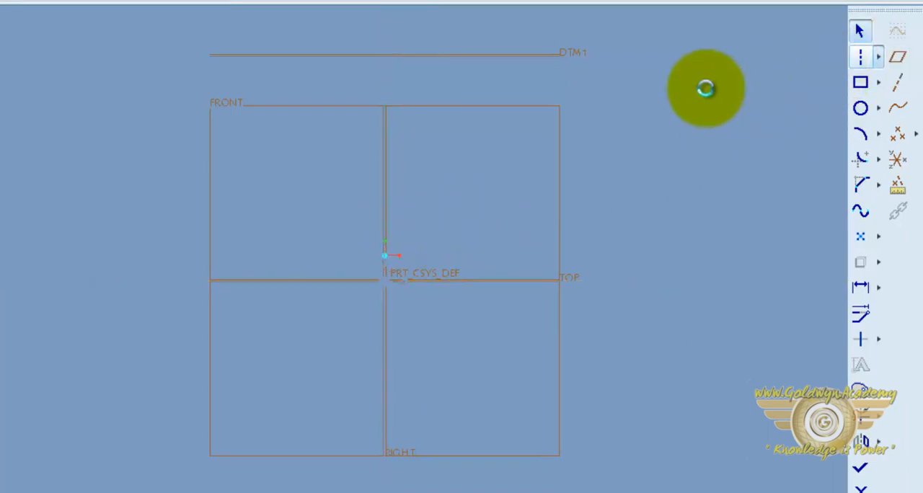
pyautogui.click(385, 125)
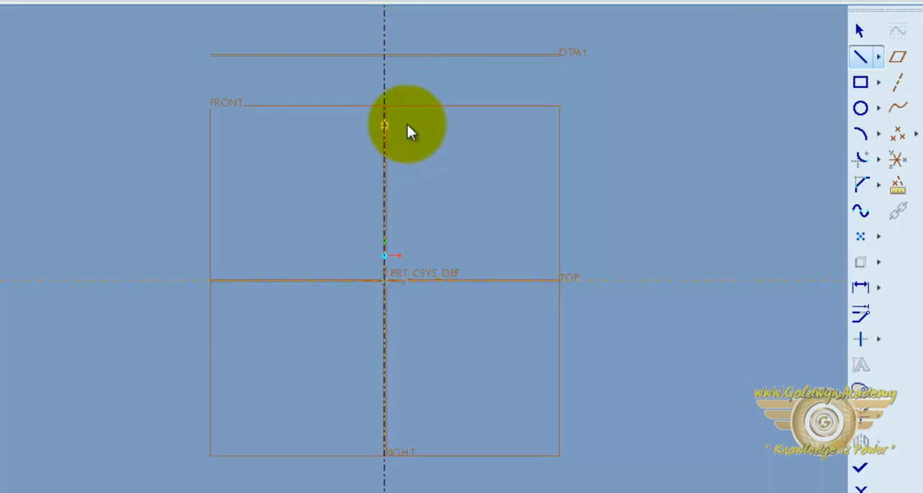
pyautogui.click(407, 126)
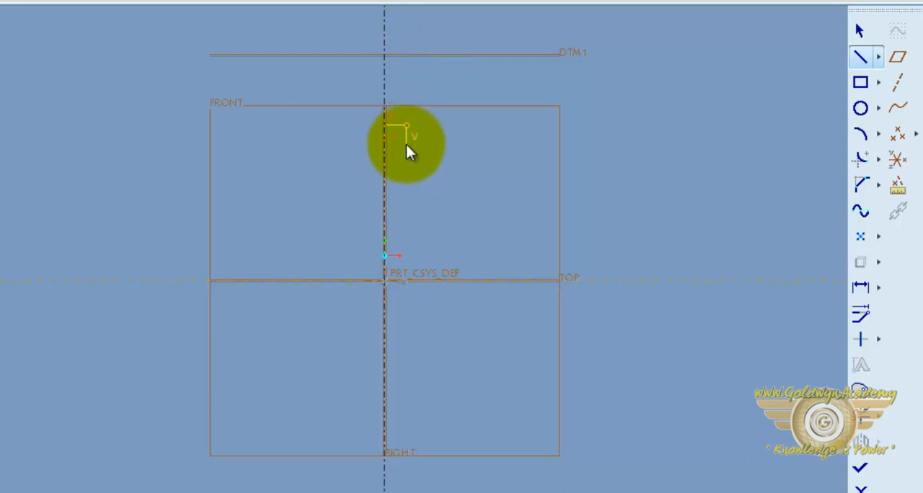
pyautogui.click(406, 148)
pyautogui.click(423, 166)
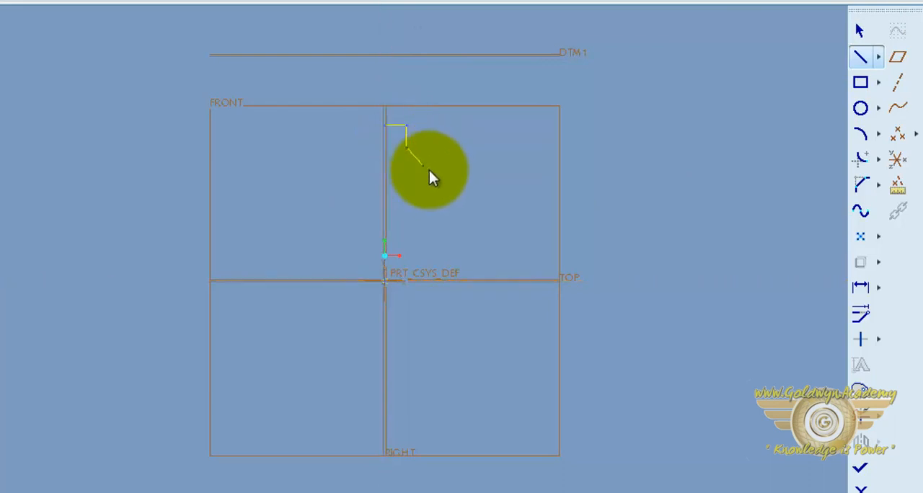
pyautogui.click(424, 280)
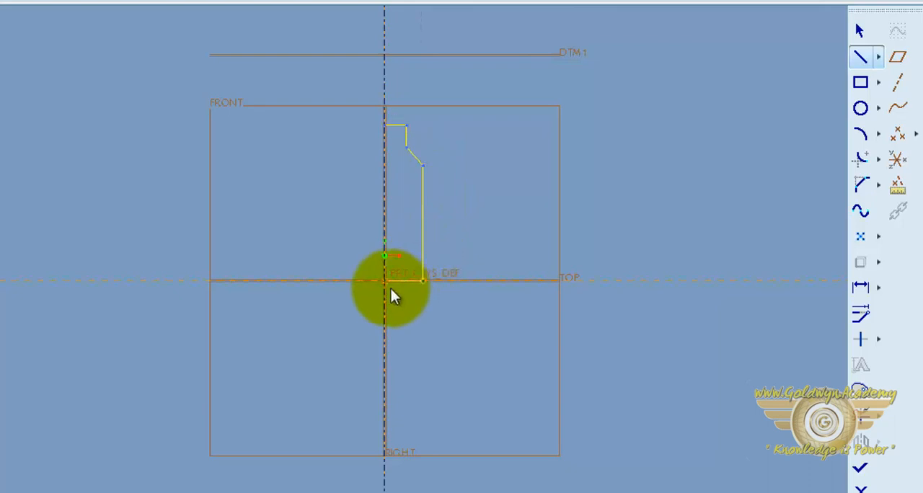
pyautogui.click(384, 280)
pyautogui.click(382, 126)
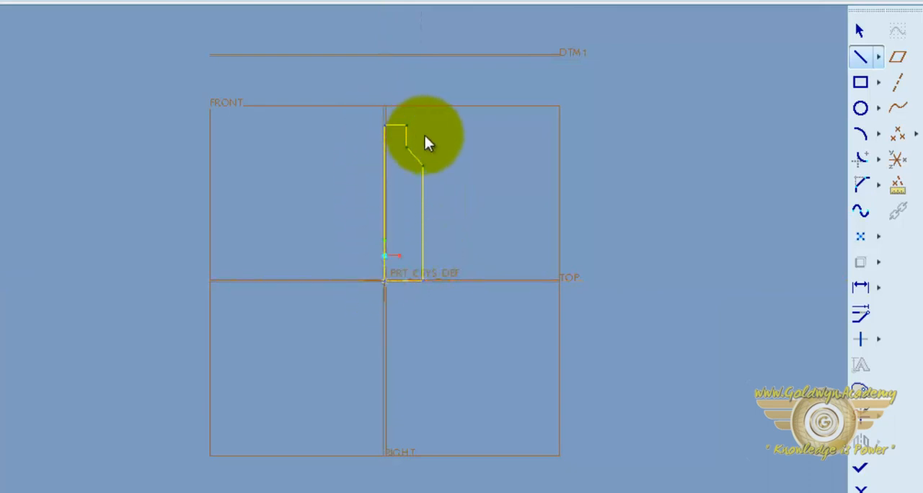
pyautogui.middleClick(546, 178)
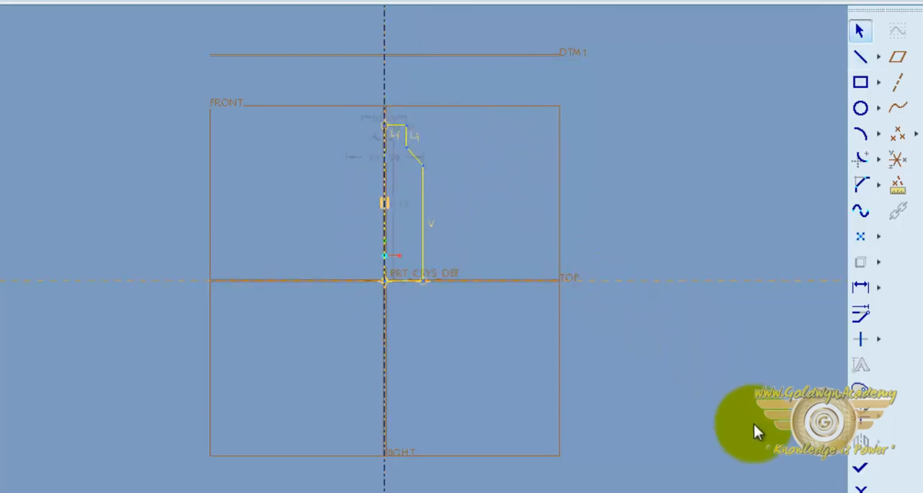
# Finish the profile sketch and complete the Revolve as a solid bottle body
pyautogui.click(860, 468)
pyautogui.moveTo(606, 327); pyautogui.dragTo(651, 128, button='middle')
pyautogui.middleClick(469, 286)
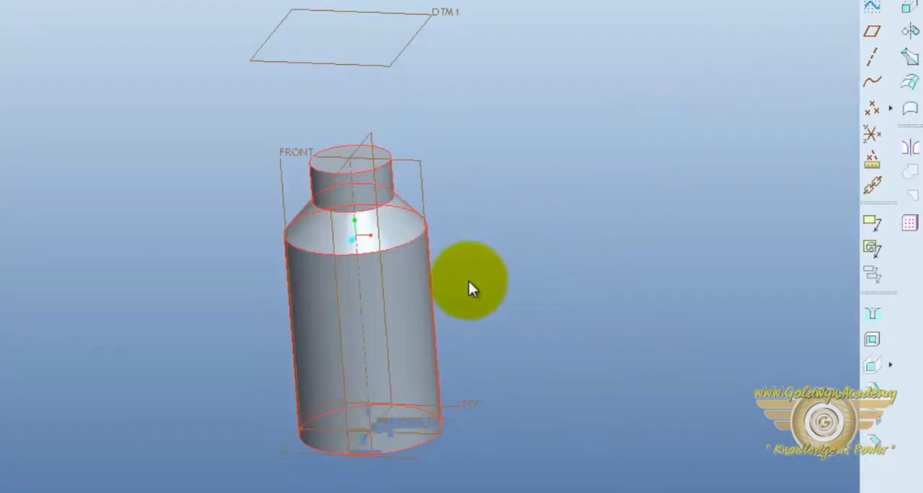
# Create a datum plane offset from the FRONT plane, placed outside the bottle body
pyautogui.moveTo(470, 286)
pyautogui.mouseDown(button='middle')
pyautogui.moveTo(522, 243)
pyautogui.moveTo(476, 273)
pyautogui.mouseUp(button='middle')
pyautogui.scroll(3, 477, 266)
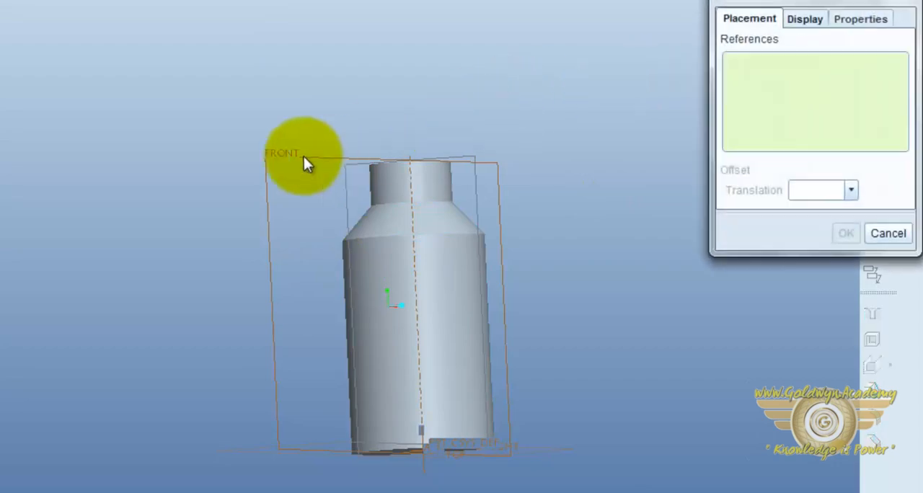
pyautogui.click(278, 158)
pyautogui.moveTo(388, 308); pyautogui.dragTo(283, 357)
pyautogui.moveTo(497, 417); pyautogui.dragTo(558, 458, button='middle')
pyautogui.click(847, 233)
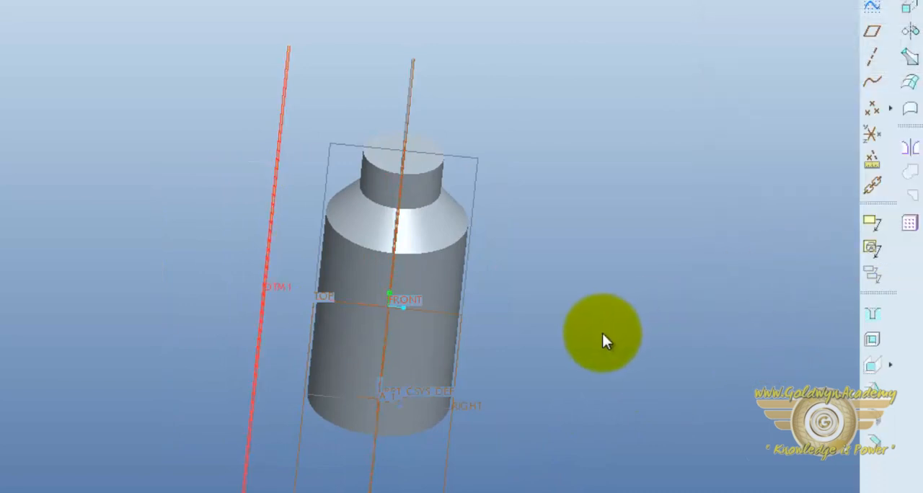
# Start a sketch on datum plane DTM1 with the RIGHT plane as the reference oriented Right
pyautogui.moveTo(604, 339); pyautogui.dragTo(688, 312, button='middle')
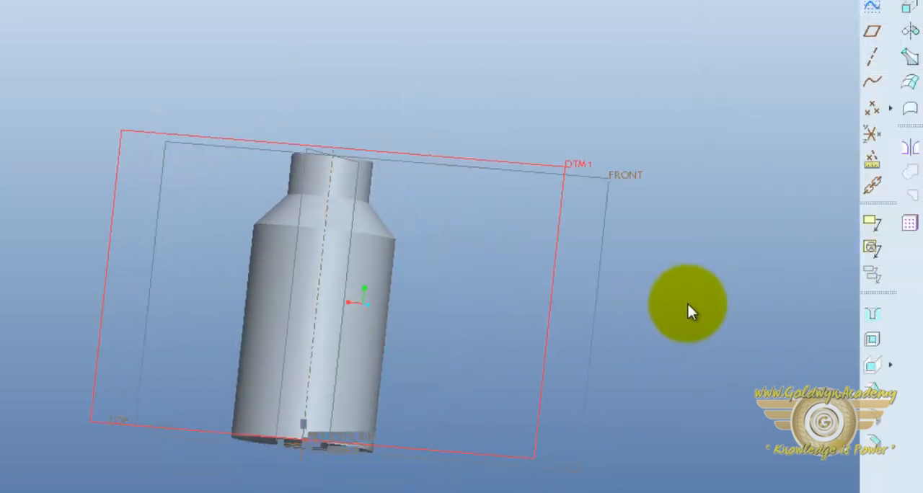
pyautogui.click(873, 6)
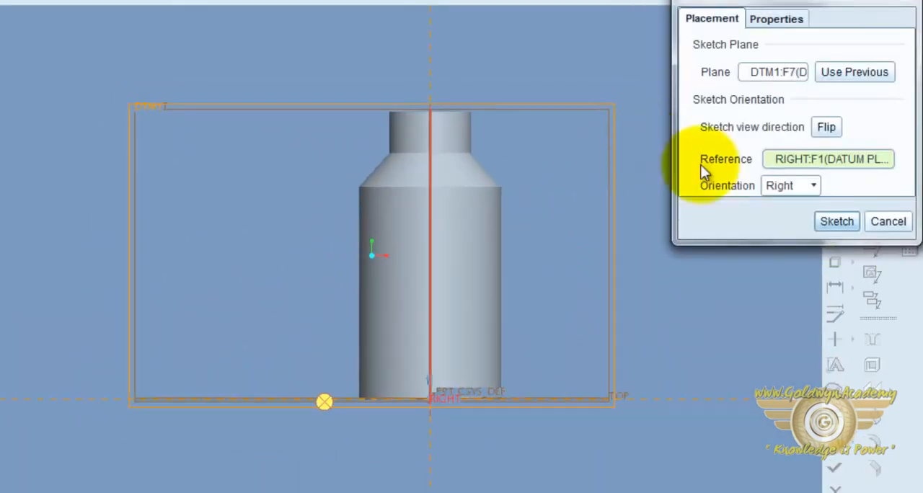
pyautogui.click(831, 222)
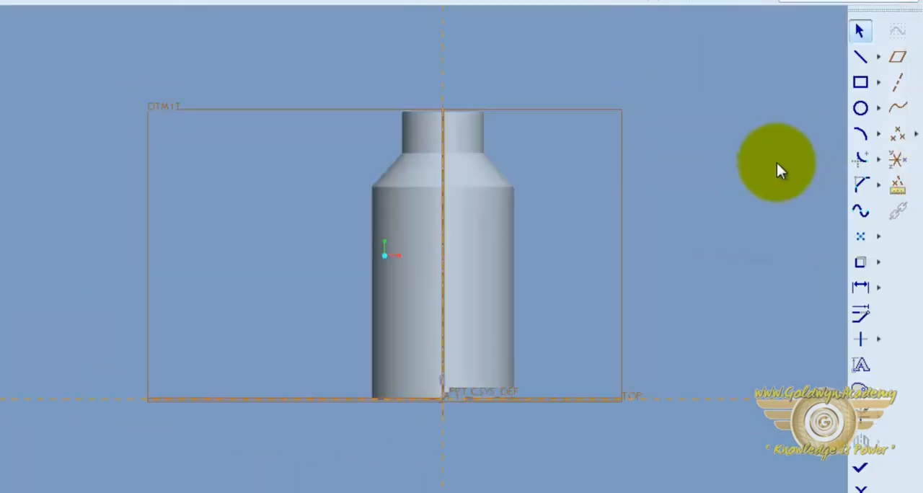
# Sketch a wavy five-point spline that crosses the bottle body and extends well beyond both sides, then finish the sketch
pyautogui.click(860, 211)
pyautogui.click(191, 230)
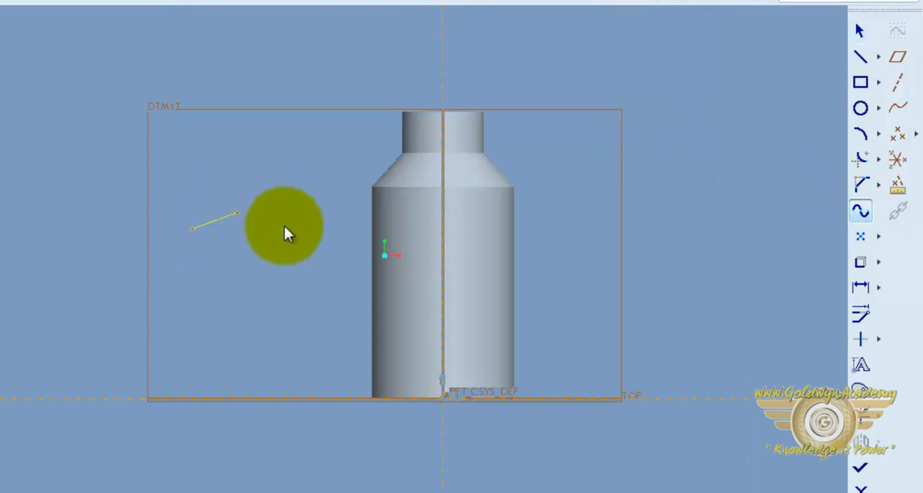
pyautogui.click(307, 242)
pyautogui.click(348, 310)
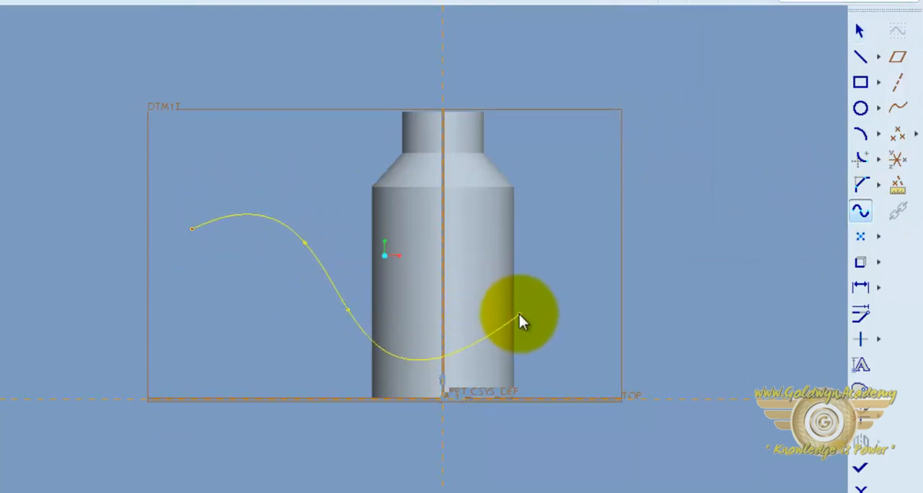
pyautogui.click(507, 299)
pyautogui.click(601, 334)
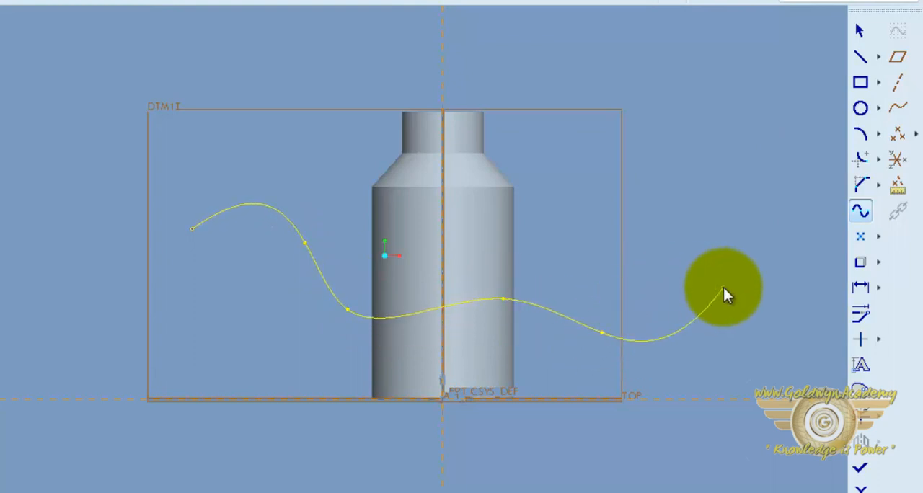
pyautogui.middleClick(723, 287)
pyautogui.click(864, 469)
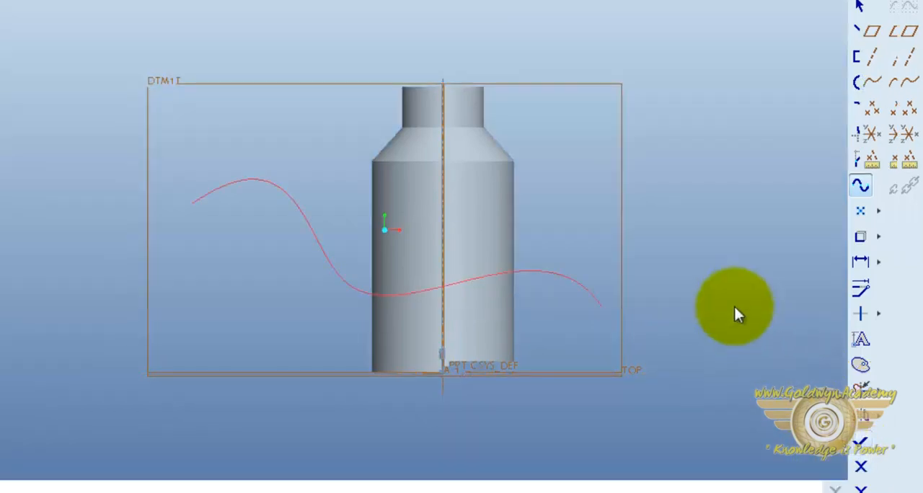
# Wrap the spline sketch around the bottle body with the Wrap command, keeping the Center origin
pyautogui.moveTo(735, 313)
pyautogui.mouseDown(button='middle')
pyautogui.moveTo(699, 287)
pyautogui.moveTo(653, 293)
pyautogui.moveTo(726, 270)
pyautogui.moveTo(727, 307)
pyautogui.mouseUp(button='middle')
pyautogui.moveTo(490, 268); pyautogui.dragTo(655, 287, button='middle')
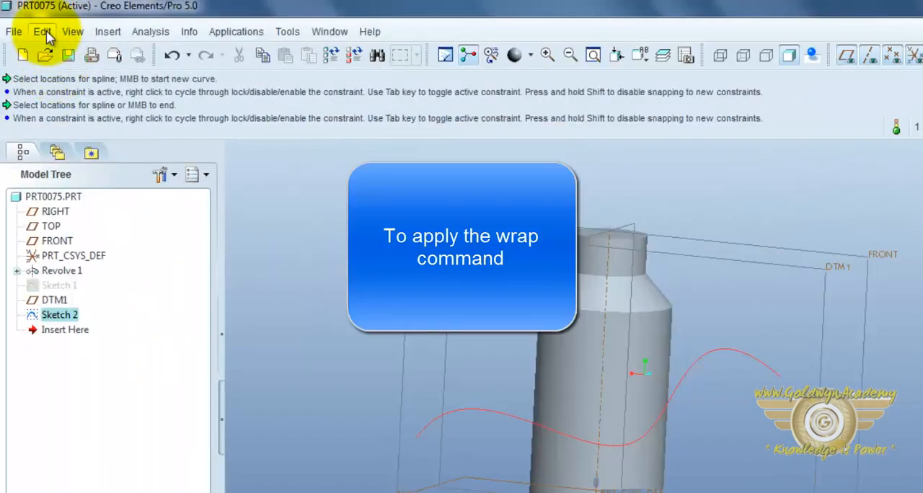
pyautogui.click(44, 31)
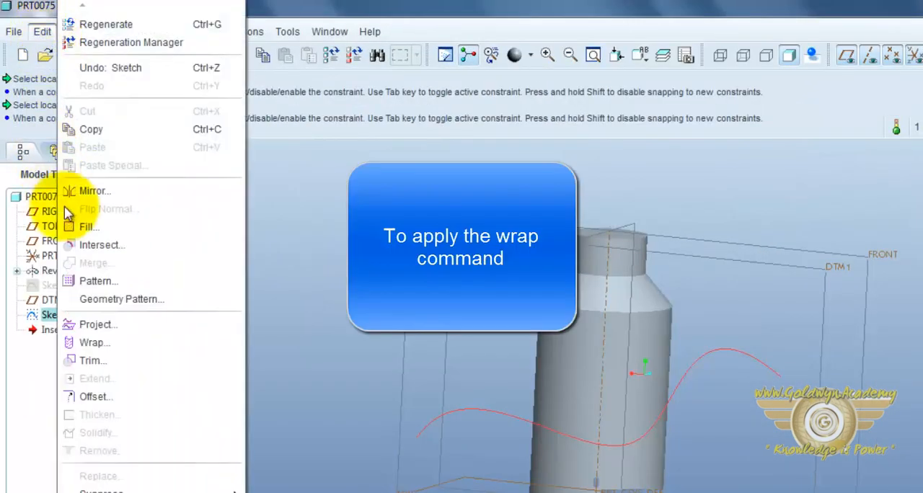
pyautogui.click(112, 344)
pyautogui.moveTo(443, 391)
pyautogui.mouseDown(button='middle')
pyautogui.moveTo(500, 412)
pyautogui.moveTo(469, 378)
pyautogui.moveTo(404, 387)
pyautogui.moveTo(478, 406)
pyautogui.moveTo(465, 392)
pyautogui.moveTo(381, 363)
pyautogui.moveTo(371, 374)
pyautogui.moveTo(424, 369)
pyautogui.moveTo(520, 407)
pyautogui.mouseUp(button='middle')
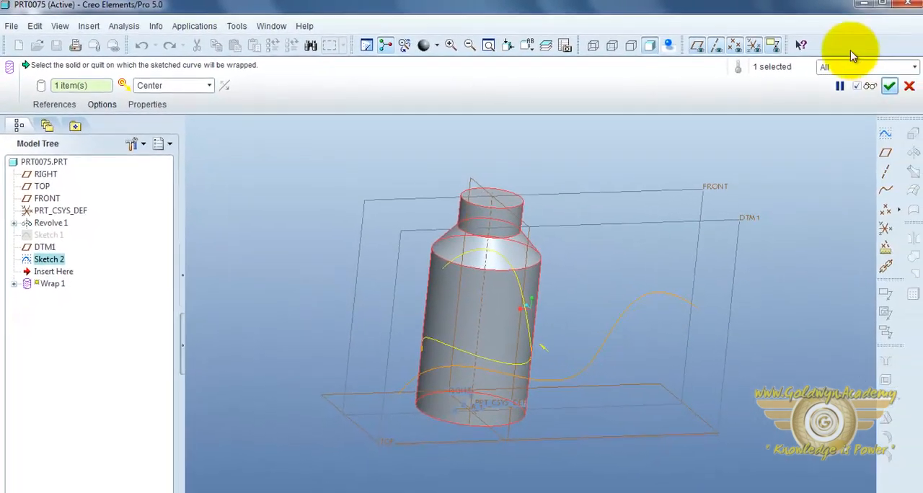
pyautogui.click(920, 89)
# Start a Sweep Cut and select the wrapped curve's segments One By One as its trajectory, accepting the default direction
pyautogui.moveTo(684, 310); pyautogui.dragTo(573, 312, button='middle')
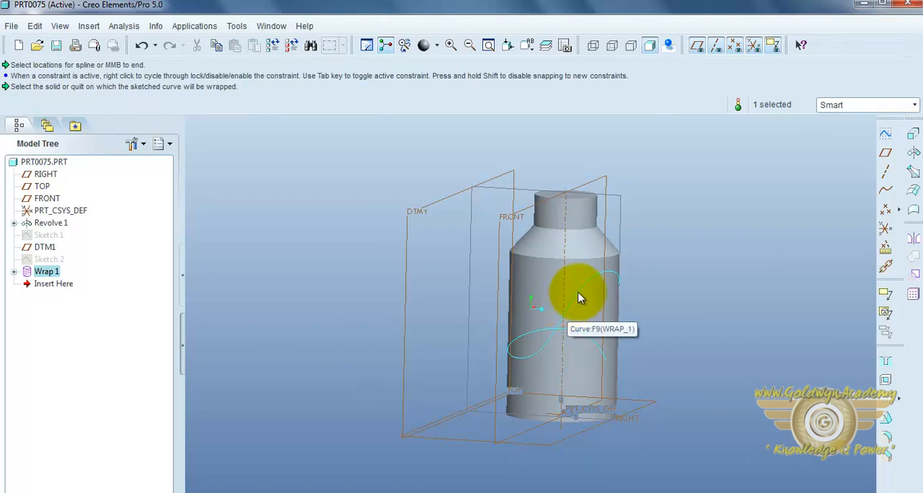
pyautogui.click(87, 27)
pyautogui.moveTo(143, 182)
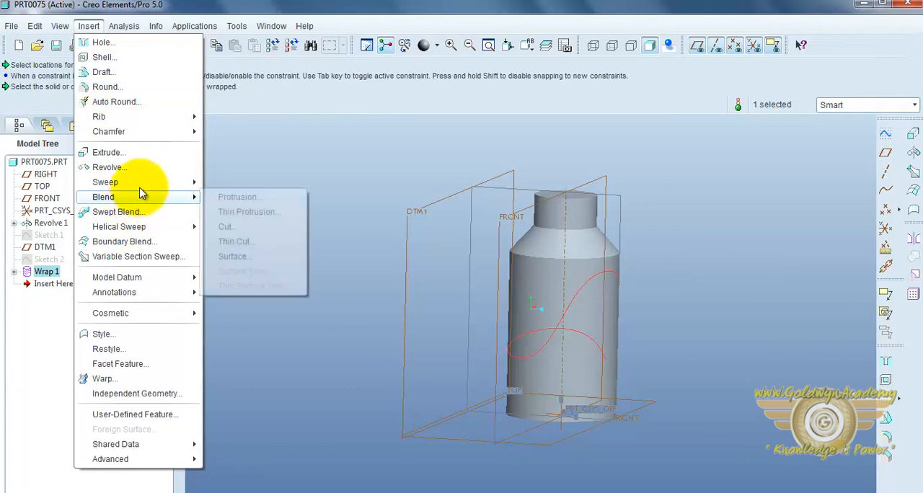
pyautogui.click(227, 227)
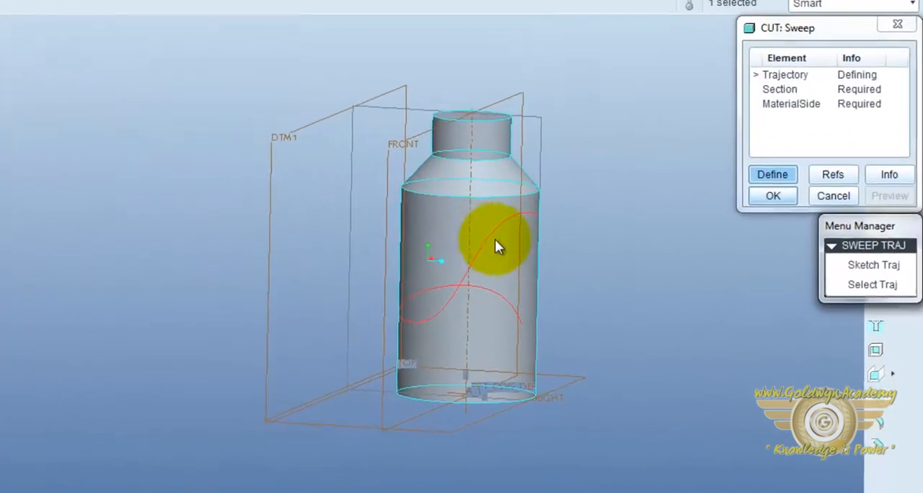
pyautogui.click(857, 285)
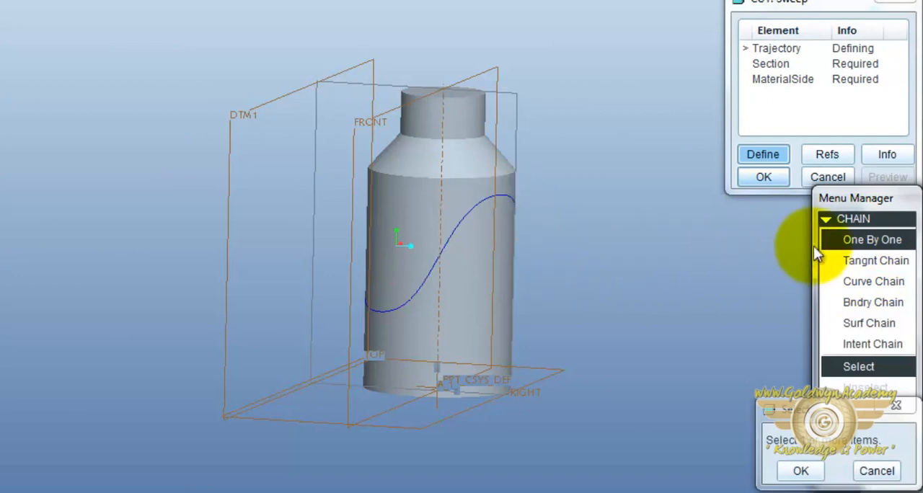
pyautogui.click(474, 209)
pyautogui.click(404, 303)
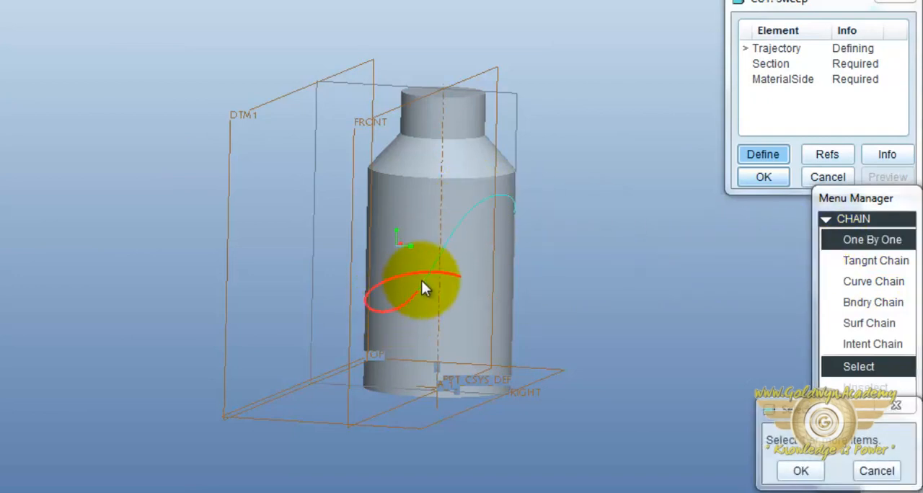
pyautogui.keyDown('ctrl'); pyautogui.click(449, 243); pyautogui.keyUp('ctrl')
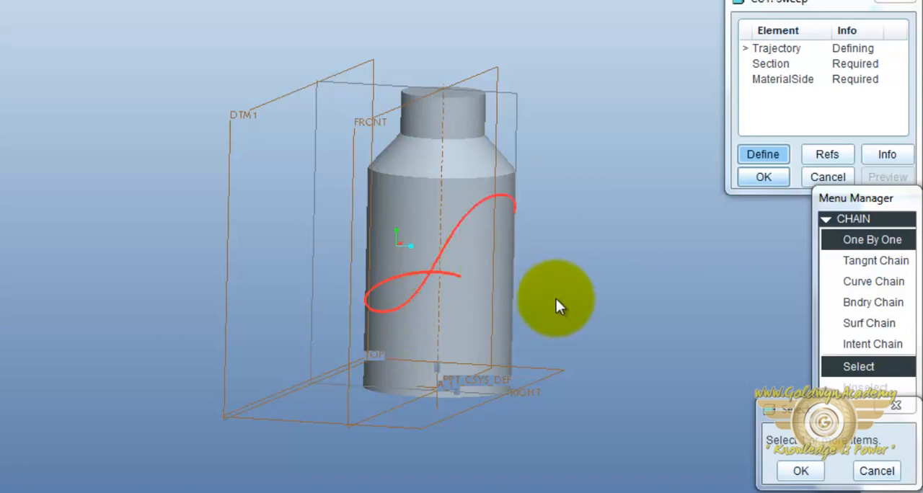
pyautogui.click(806, 482)
pyautogui.click(825, 447)
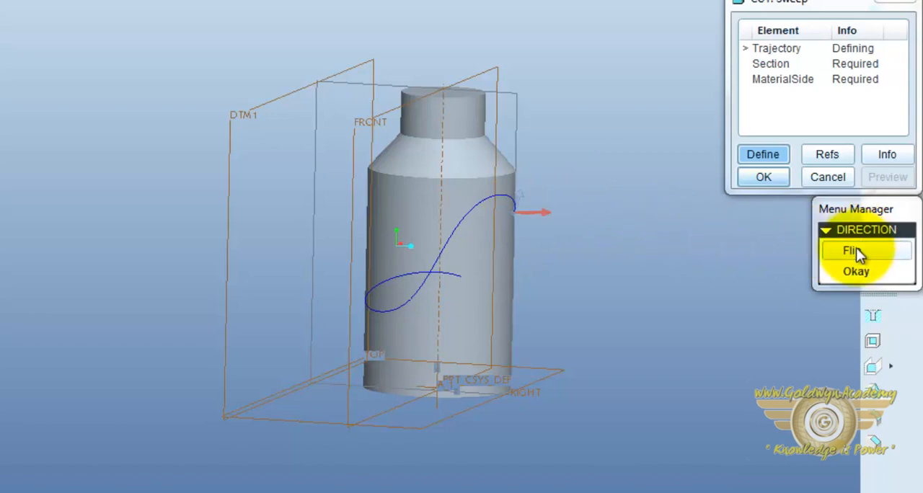
pyautogui.click(855, 273)
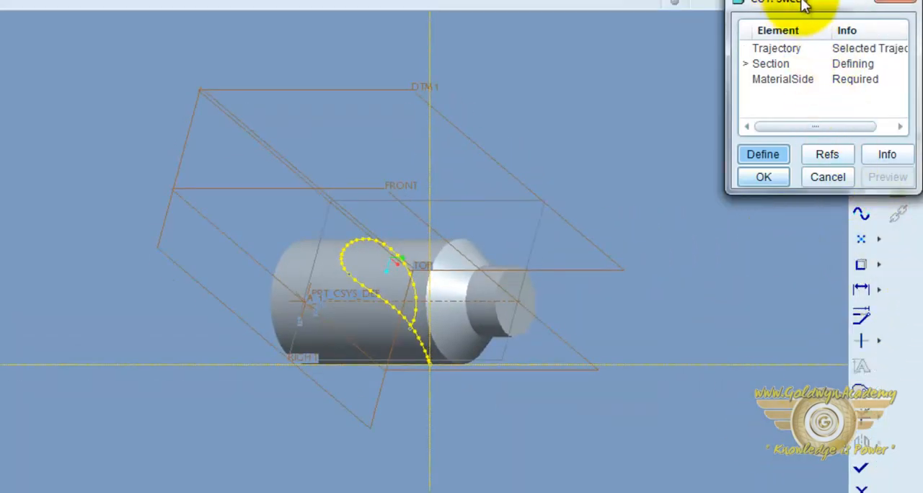
# Draw a small circle centered on the trajectory's start point as the sweep section, and finish the section sketch
pyautogui.moveTo(802, 2)
pyautogui.mouseDown()
pyautogui.moveTo(250, 23)
pyautogui.moveTo(0, 20)
pyautogui.mouseUp()
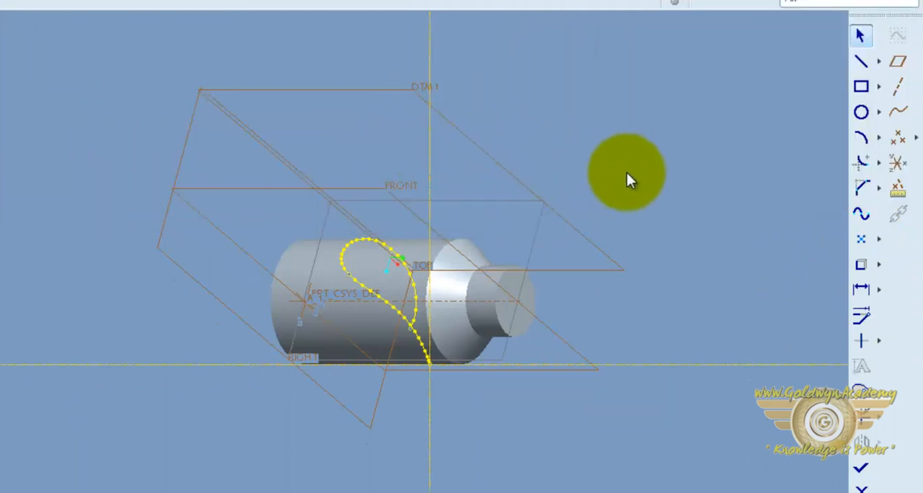
pyautogui.click(866, 111)
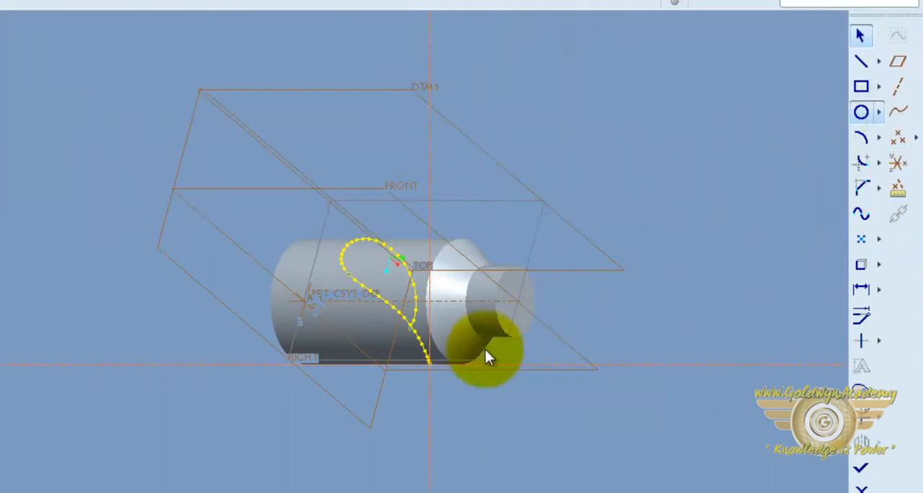
pyautogui.middleClick(435, 359)
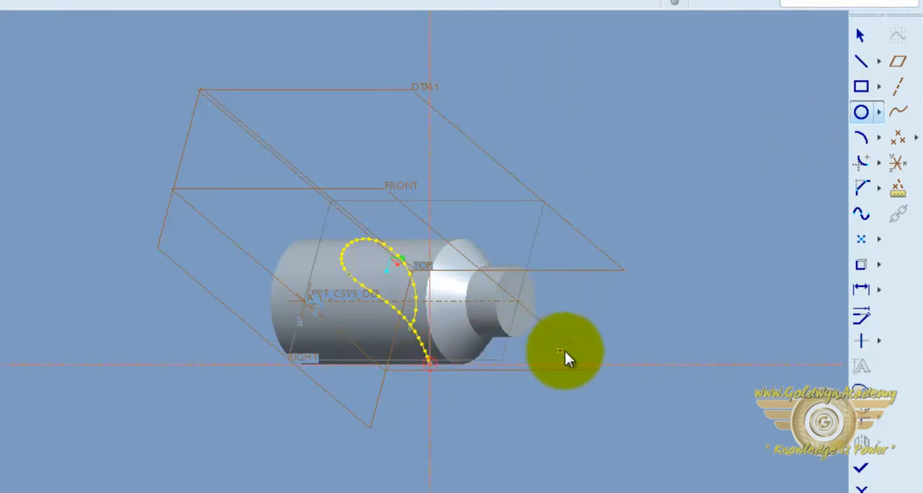
pyautogui.click(864, 470)
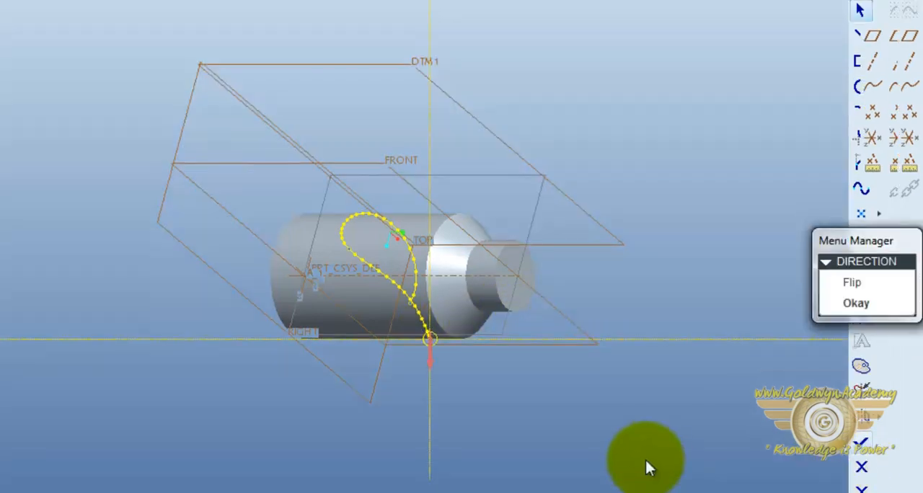
# Accept the material removal side and complete the swept cut as a groove around the bottle
pyautogui.click(862, 304)
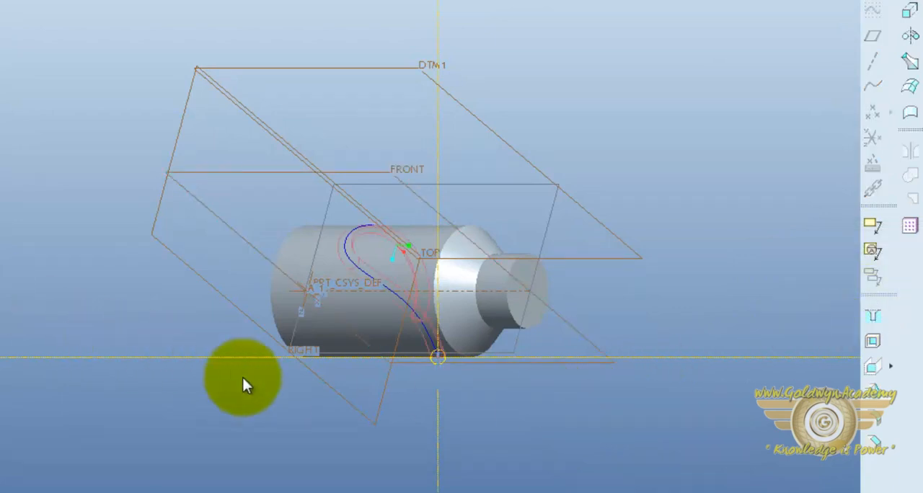
pyautogui.moveTo(243, 382); pyautogui.dragTo(375, 342, button='middle')
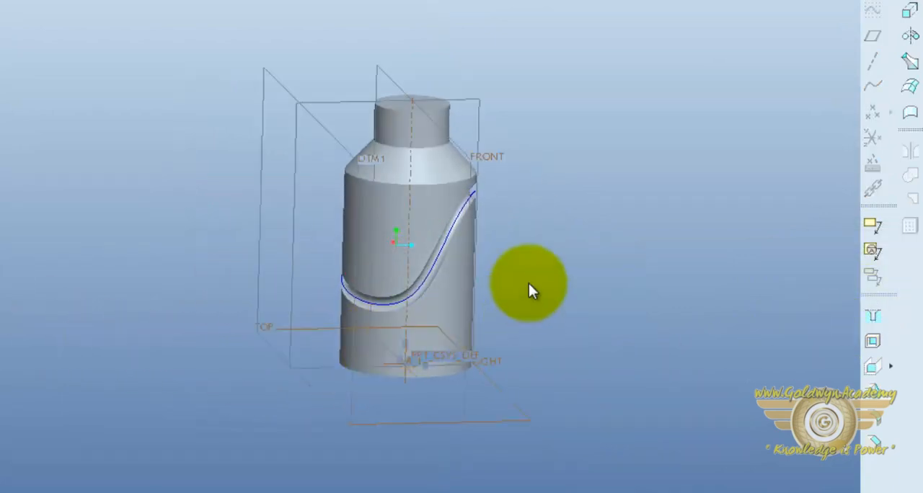
pyautogui.click(4, 261)
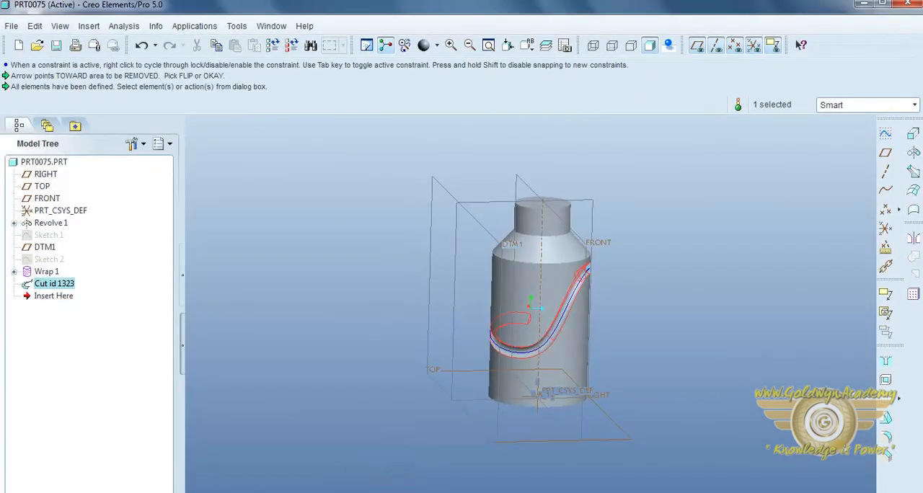
pyautogui.moveTo(587, 305); pyautogui.dragTo(634, 307, button='middle')
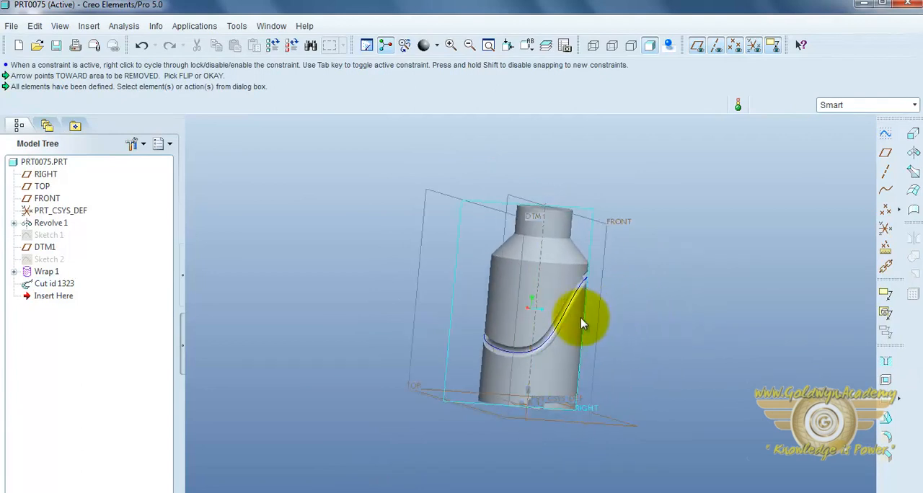